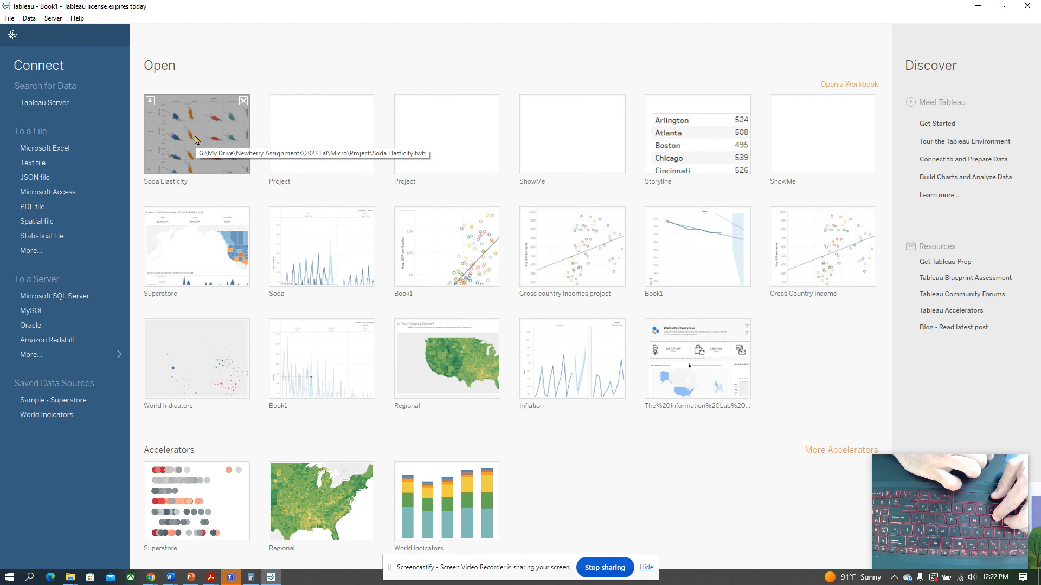
Connect to the Excel workbook CleanUpData in Business Analytics > Datasets > Tableau > Ex_Files_Tableau_Essential_Training > Exercise Files > Chapter02.
{"action": "left_click", "coordinate": [53, 148]}
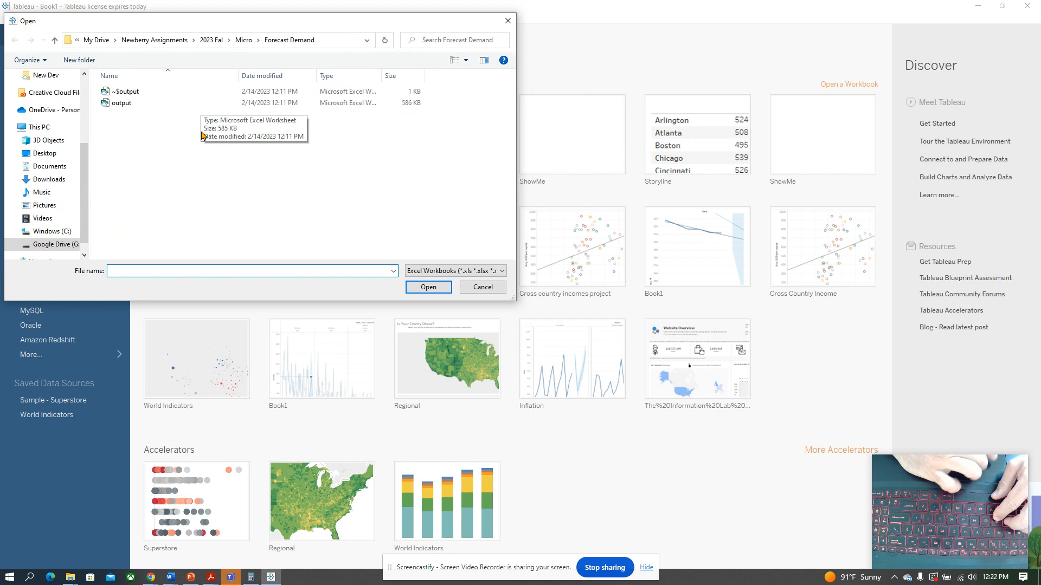
{"action": "left_click", "coordinate": [219, 48]}
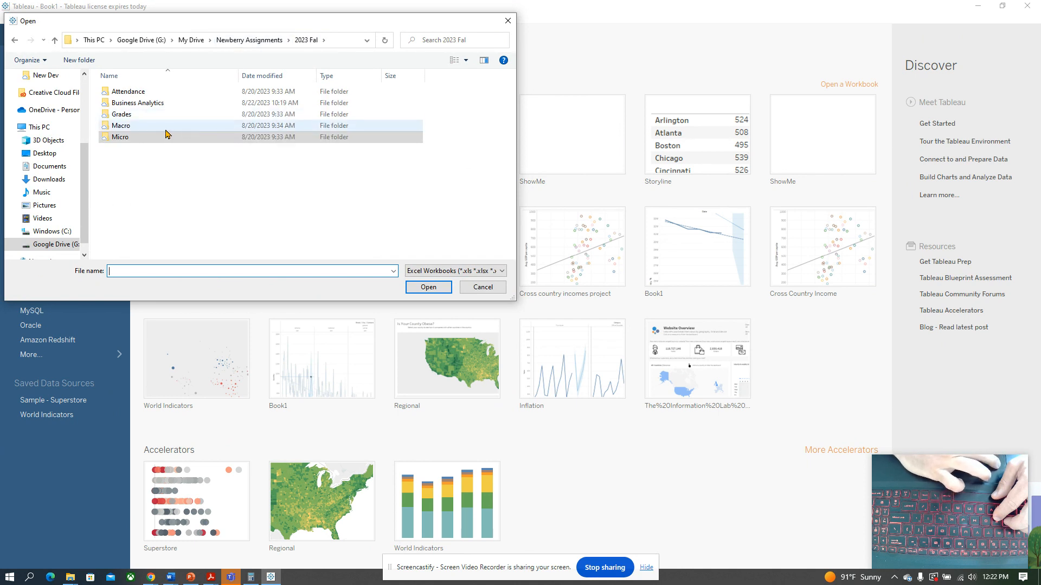
{"action": "double_click", "coordinate": [175, 106]}
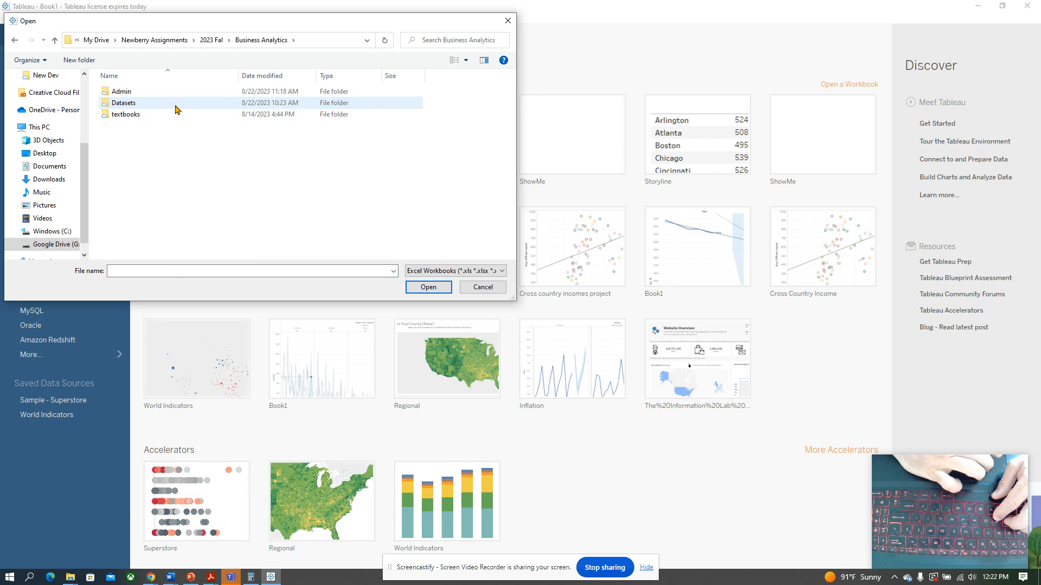
{"action": "double_click", "coordinate": [142, 105]}
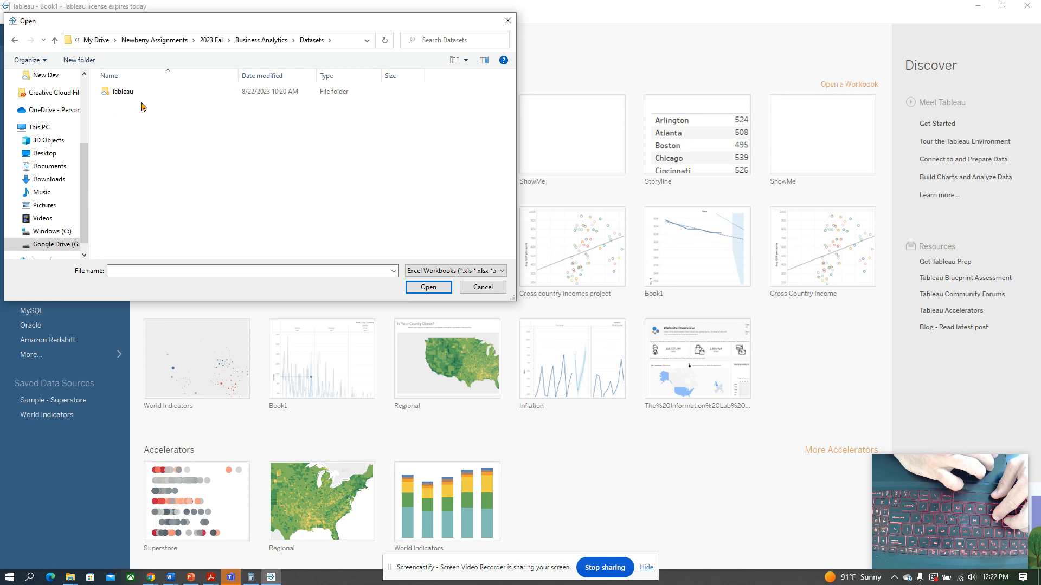
{"action": "double_click", "coordinate": [151, 97]}
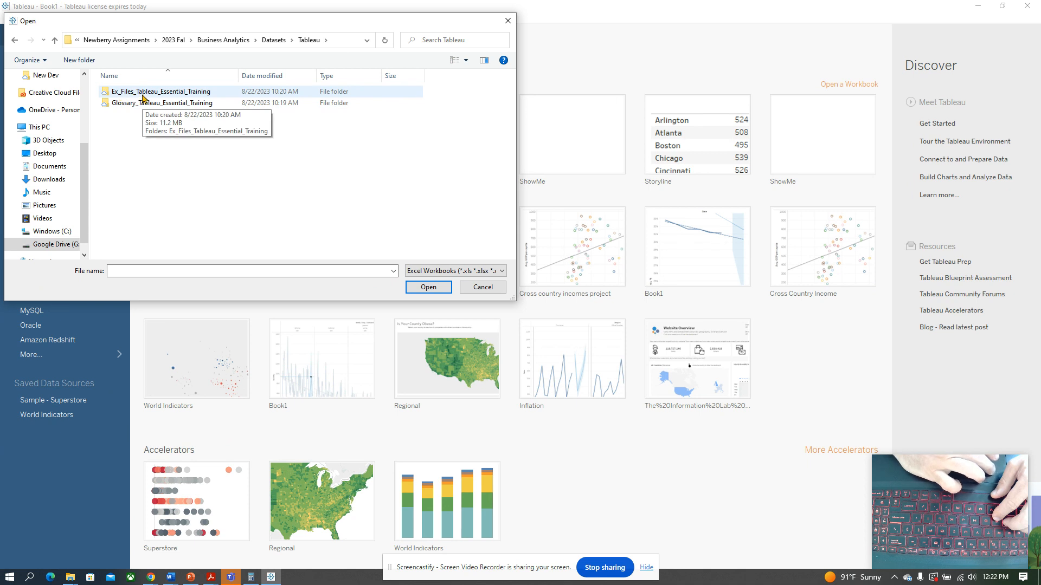
{"action": "double_click", "coordinate": [193, 95]}
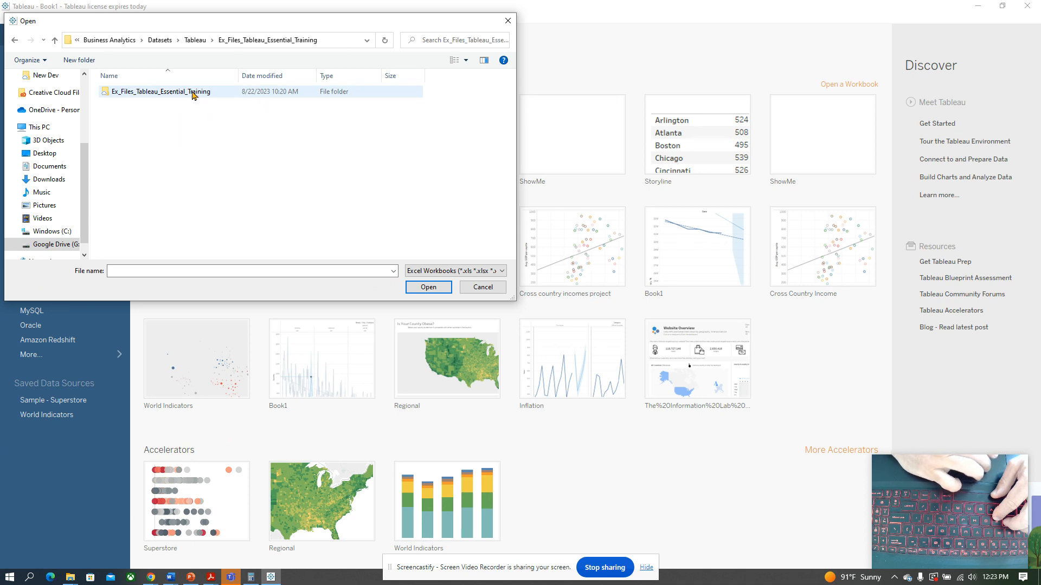
{"action": "double_click", "coordinate": [194, 95]}
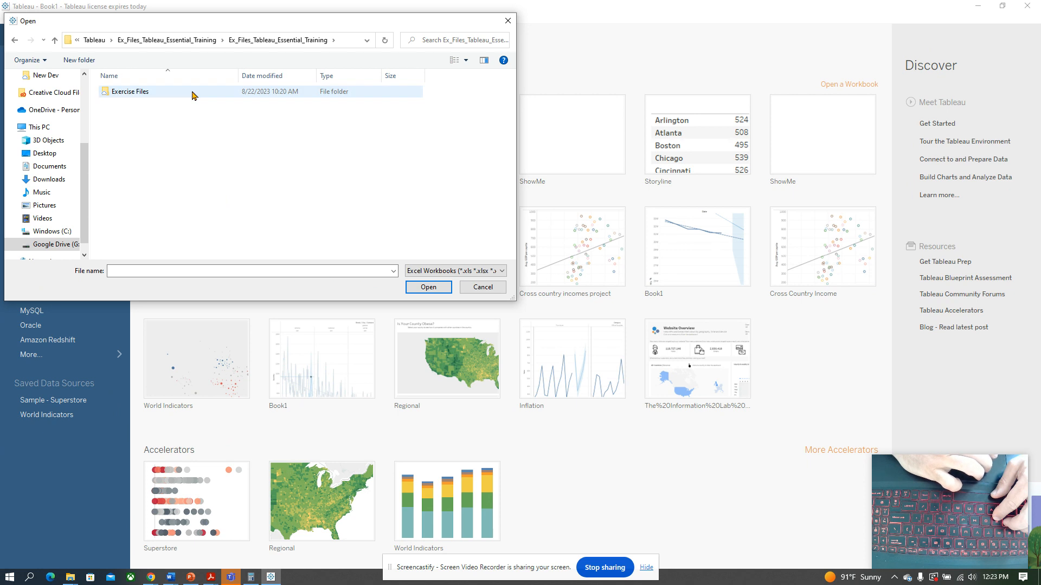
{"action": "double_click", "coordinate": [146, 96]}
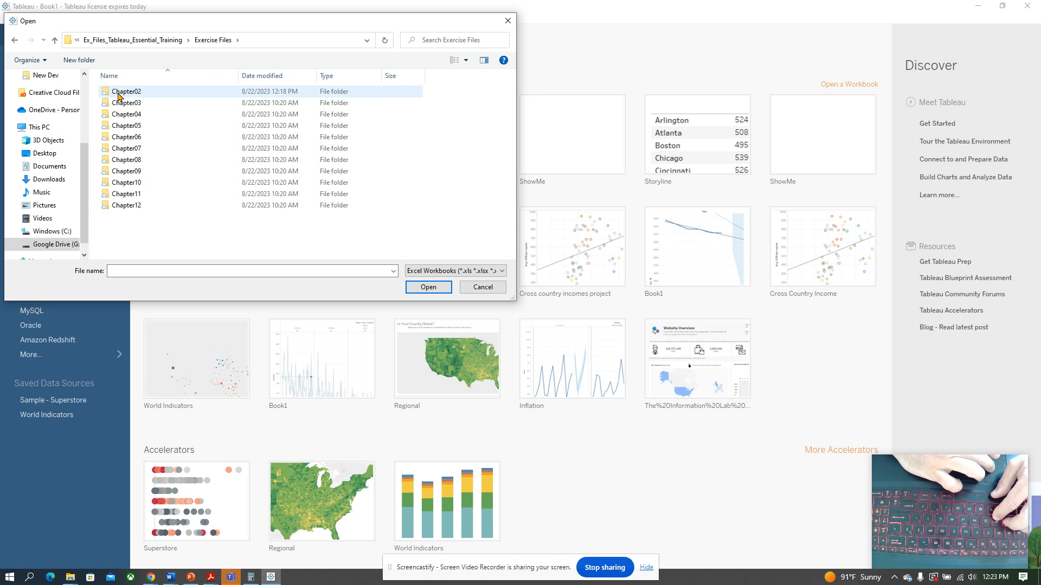
{"action": "left_click", "coordinate": [130, 95]}
{"action": "double_click", "coordinate": [130, 98]}
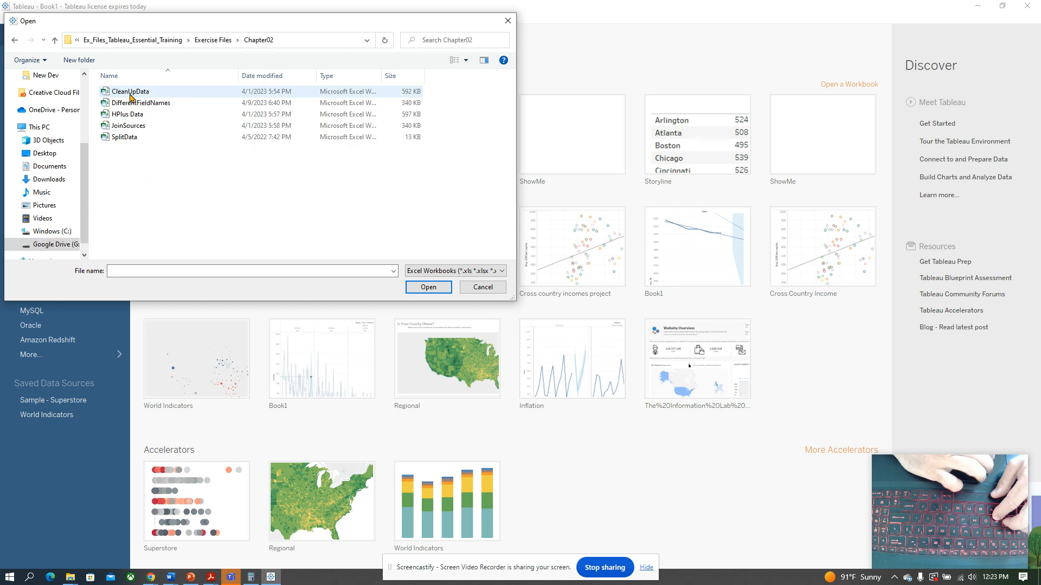
{"action": "double_click", "coordinate": [141, 97]}
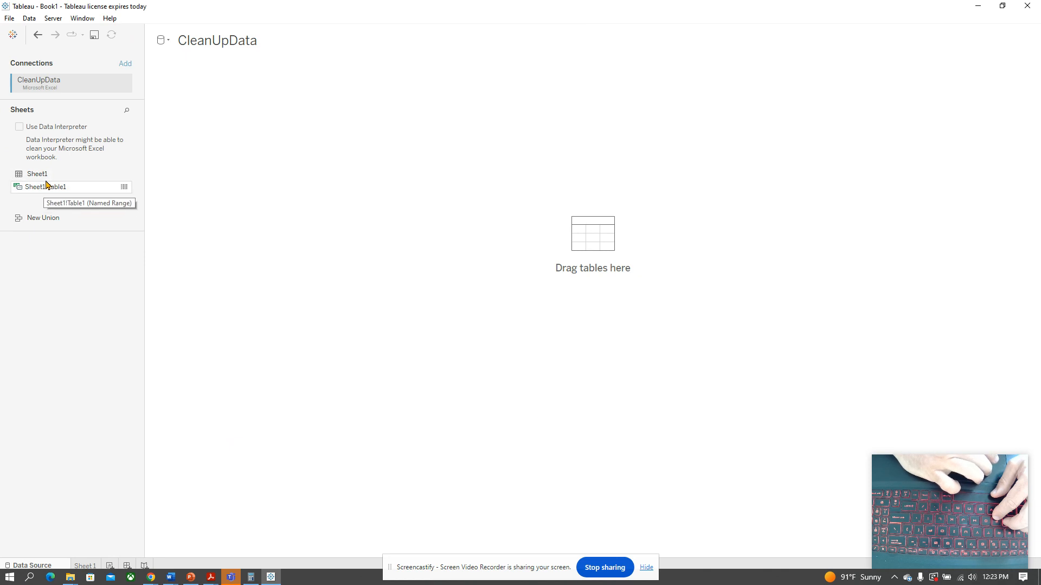
Clean the workbook with the Data Interpreter and add Sheet1 to the data source canvas.
{"action": "left_click", "coordinate": [21, 128]}
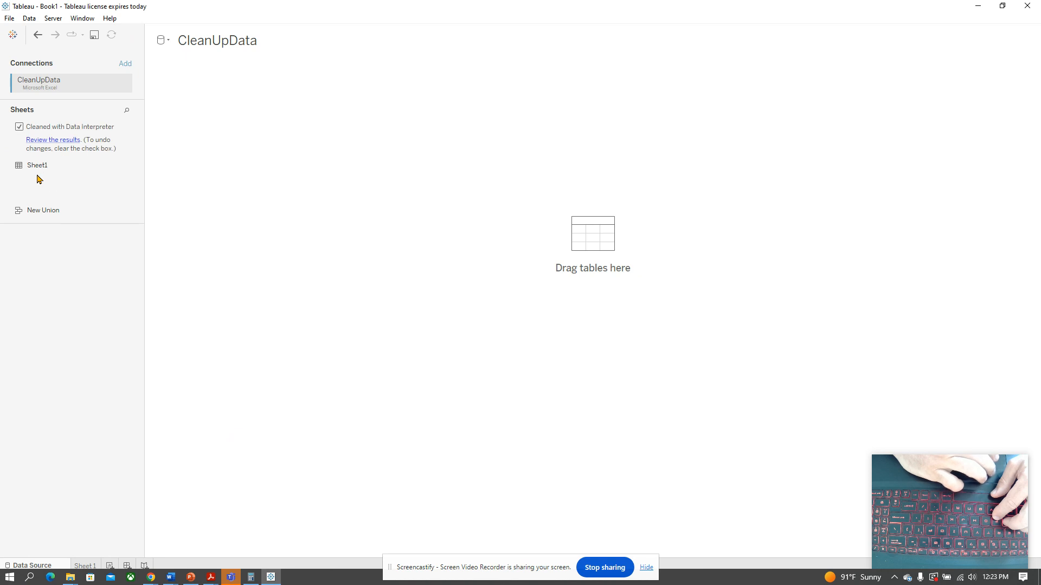
{"action": "double_click", "coordinate": [37, 166]}
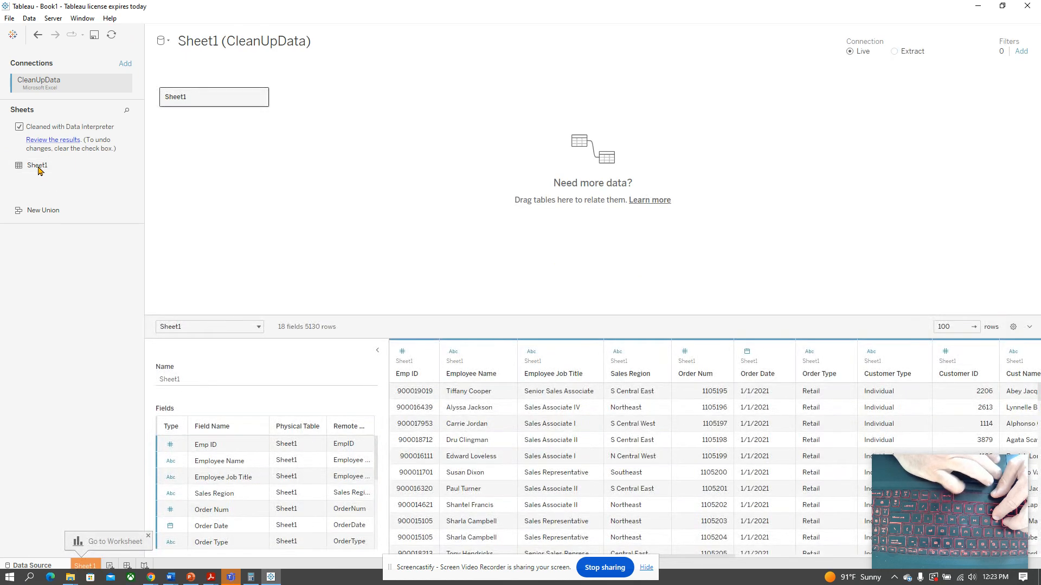
Examine the columns of Sheet1 in the data preview, from Emp ID through Order Total, including their data types and sample values.
{"action": "scroll", "coordinate": [577, 404], "scroll_direction": "right", "scroll_amount": 5}
{"action": "scroll", "coordinate": [579, 404], "scroll_direction": "right", "scroll_amount": 5}
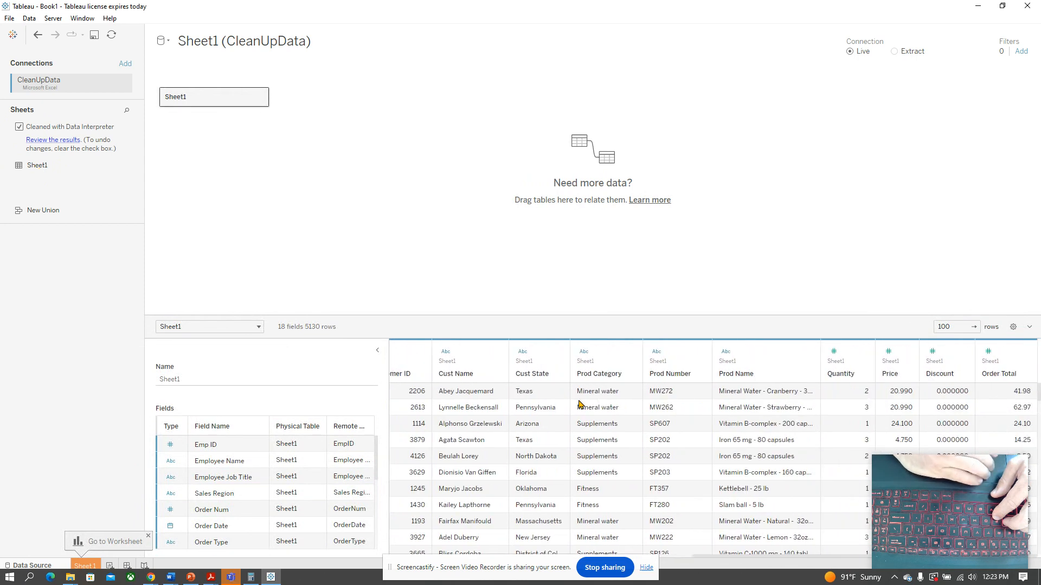
{"action": "scroll", "coordinate": [579, 404], "scroll_direction": "left", "scroll_amount": 10}
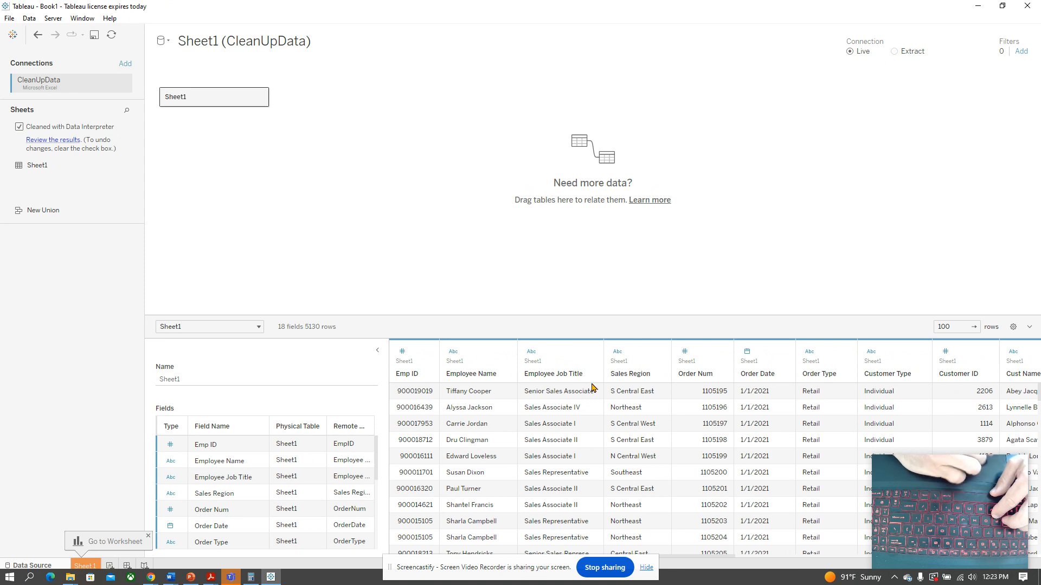
{"action": "scroll", "coordinate": [844, 399], "scroll_direction": "right", "scroll_amount": 10}
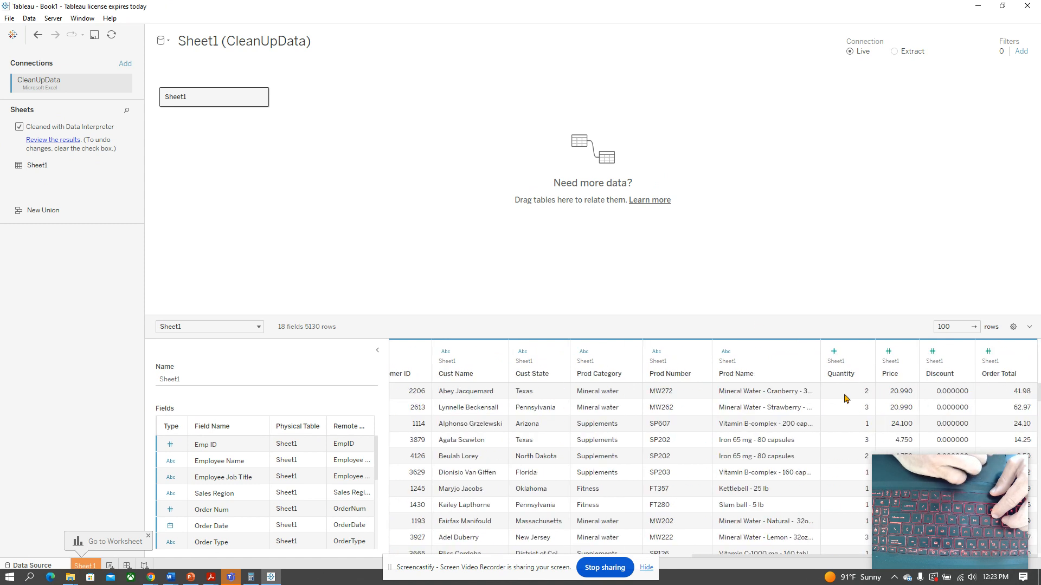
{"action": "scroll", "coordinate": [844, 399], "scroll_direction": "left", "scroll_amount": 10}
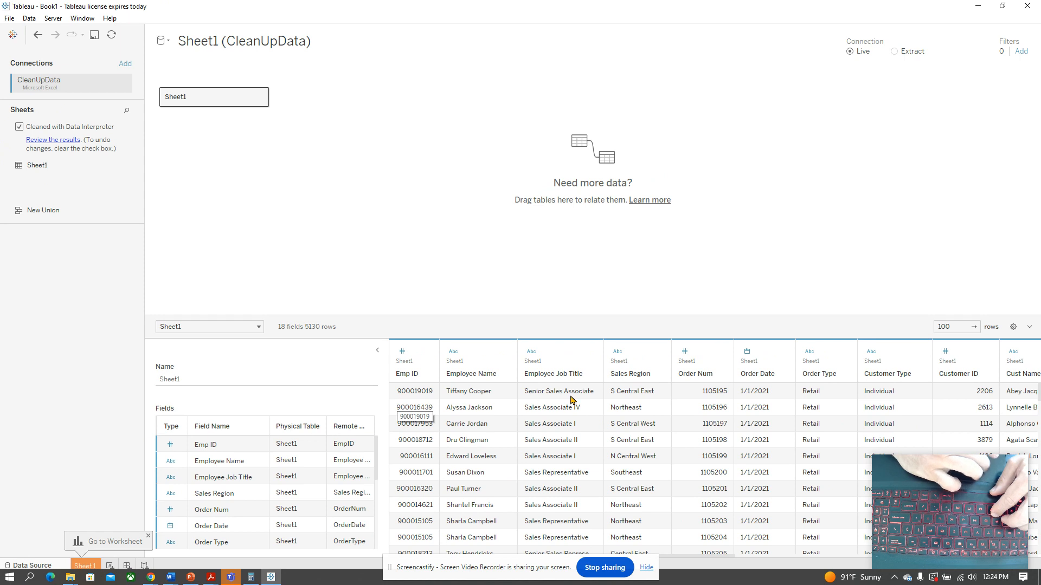
{"action": "scroll", "coordinate": [570, 400], "scroll_direction": "right", "scroll_amount": 3}
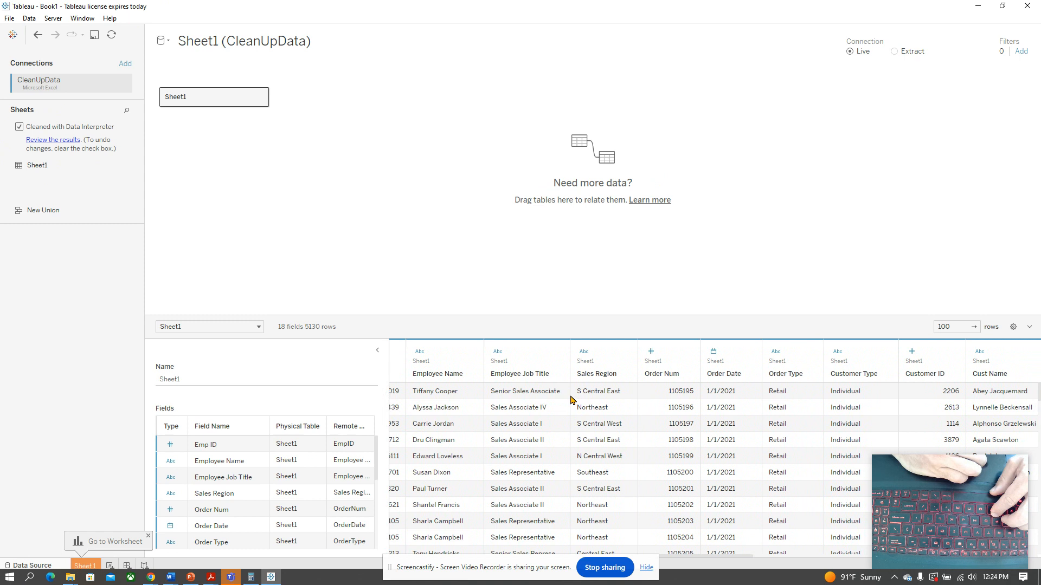
{"action": "scroll", "coordinate": [570, 400], "scroll_direction": "right", "scroll_amount": 6}
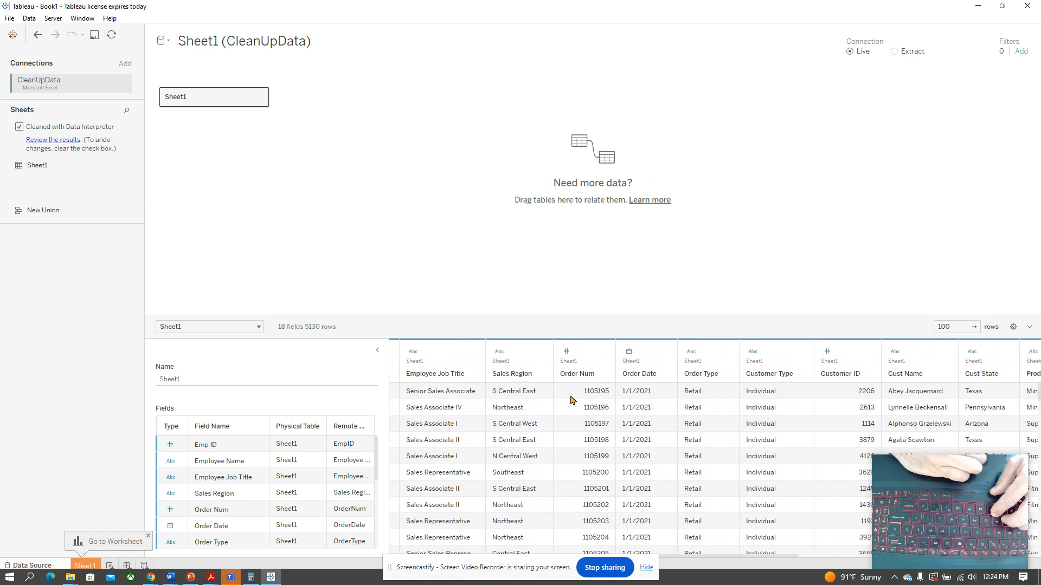
{"action": "scroll", "coordinate": [571, 400], "scroll_direction": "right", "scroll_amount": 3}
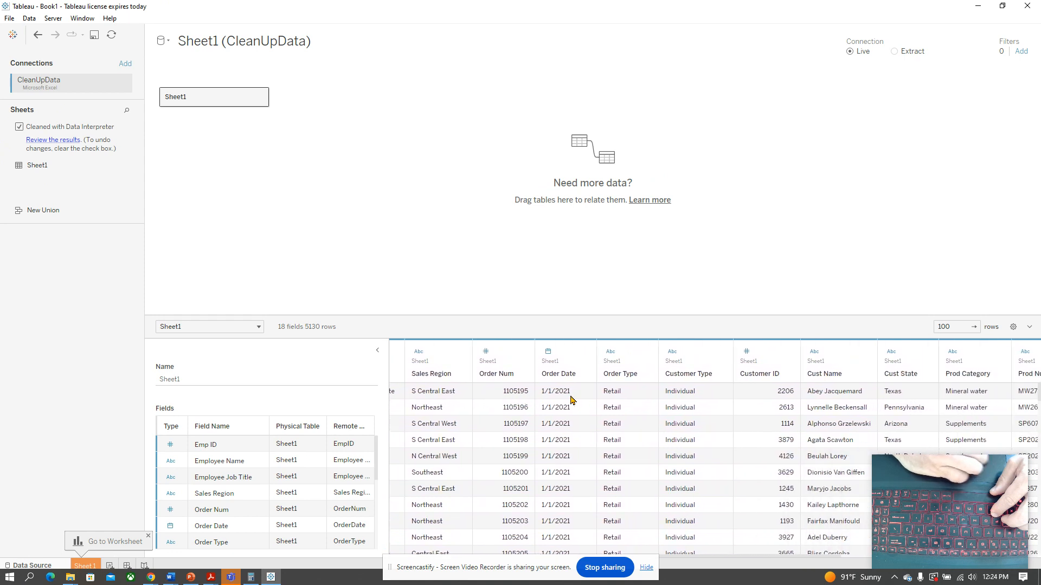
{"action": "scroll", "coordinate": [571, 401], "scroll_direction": "right", "scroll_amount": 3}
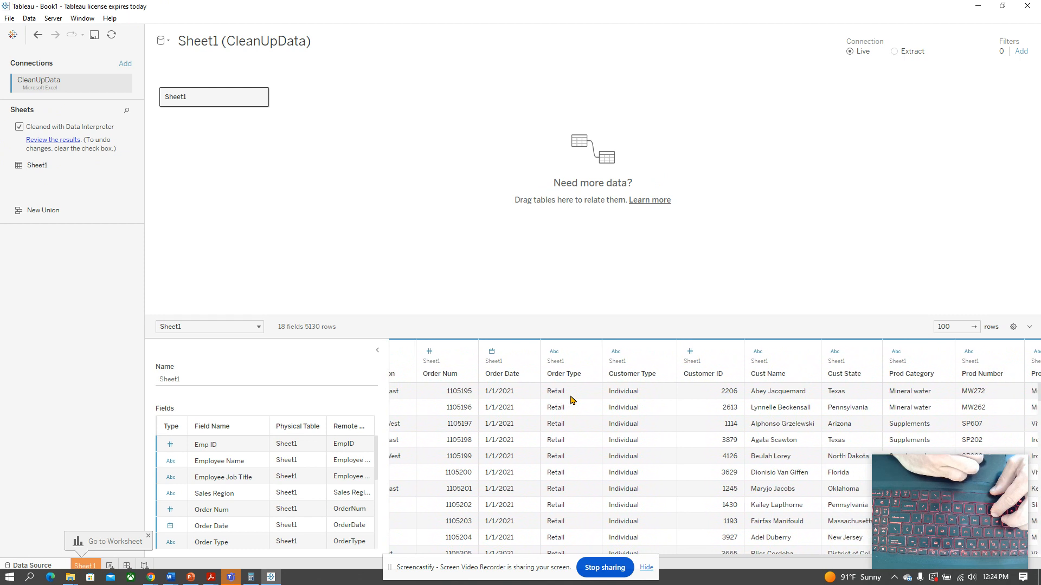
{"action": "scroll", "coordinate": [571, 400], "scroll_direction": "right", "scroll_amount": 4}
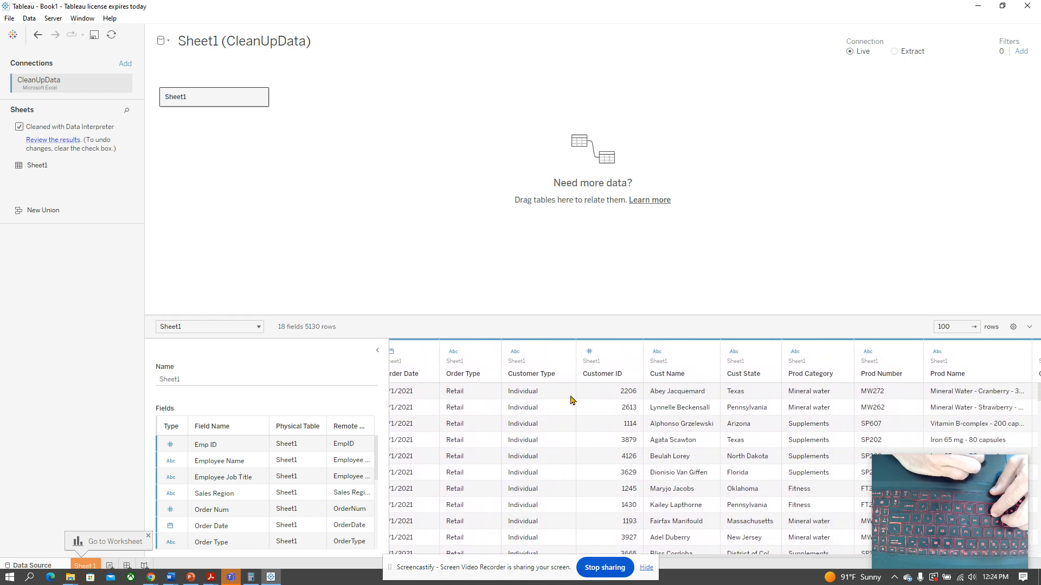
{"action": "scroll", "coordinate": [570, 400], "scroll_direction": "right", "scroll_amount": 3}
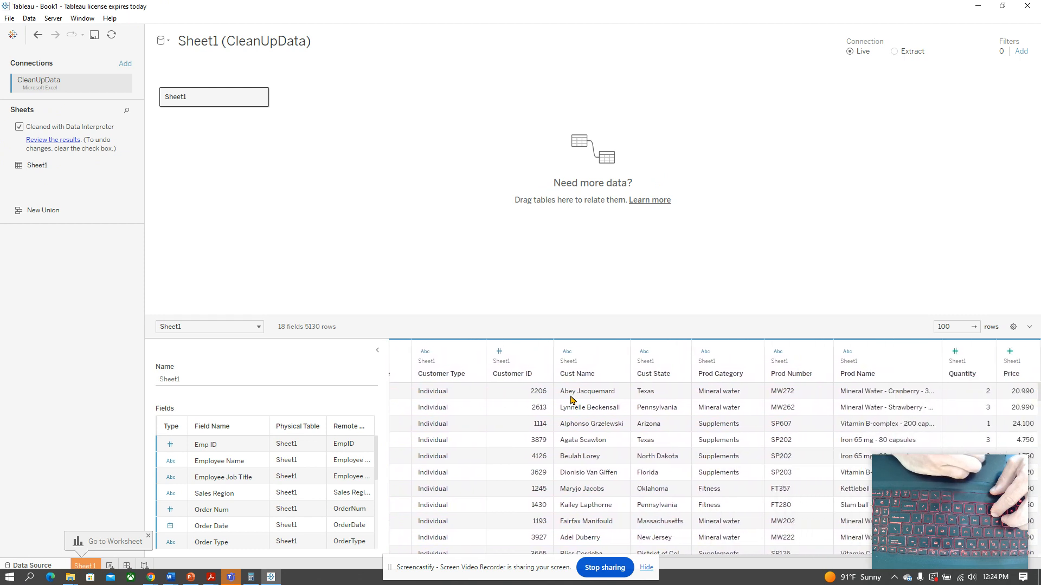
{"action": "scroll", "coordinate": [571, 400], "scroll_direction": "right", "scroll_amount": 4}
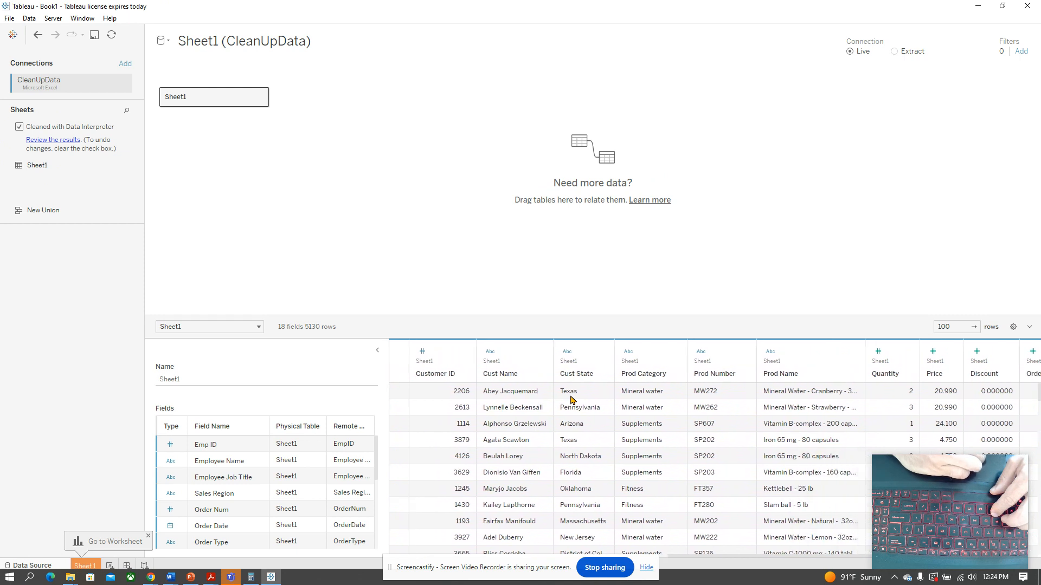
{"action": "scroll", "coordinate": [571, 400], "scroll_direction": "right", "scroll_amount": 2}
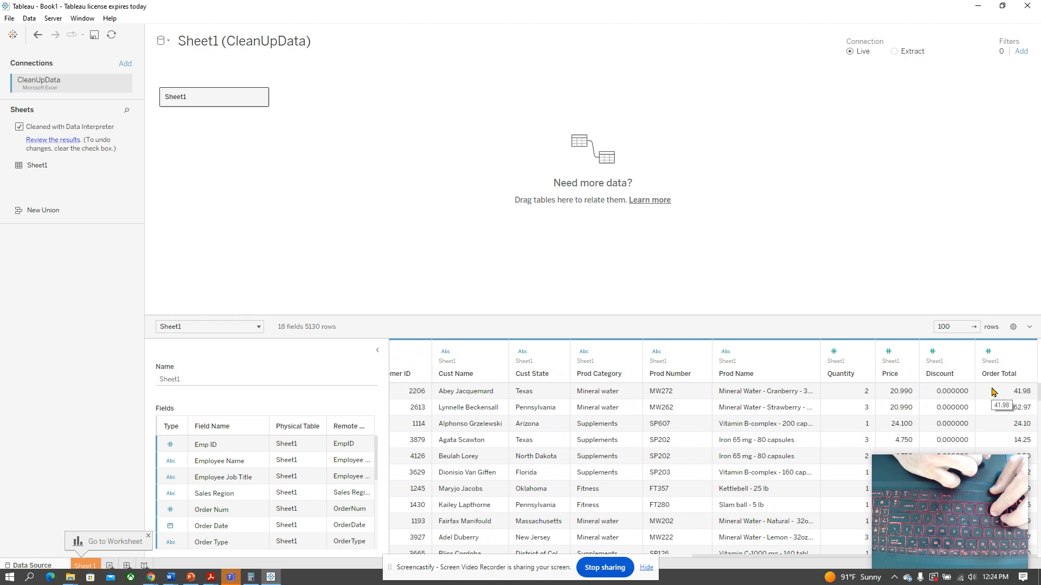
{"action": "scroll", "coordinate": [652, 401], "scroll_direction": "left", "scroll_amount": 10}
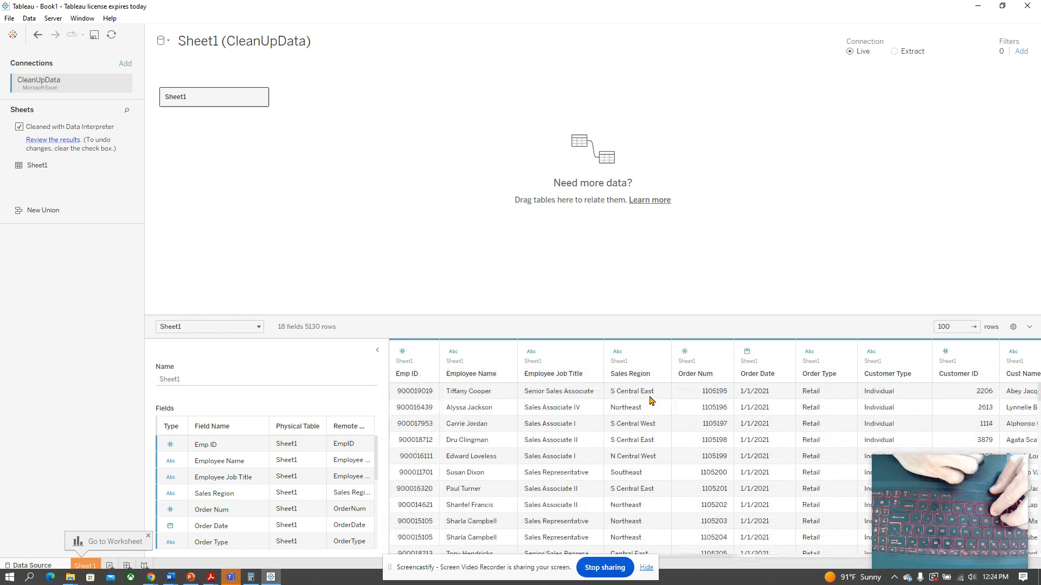
{"action": "scroll", "coordinate": [653, 401], "scroll_direction": "right", "scroll_amount": 5}
{"action": "scroll", "coordinate": [652, 401], "scroll_direction": "right", "scroll_amount": 5}
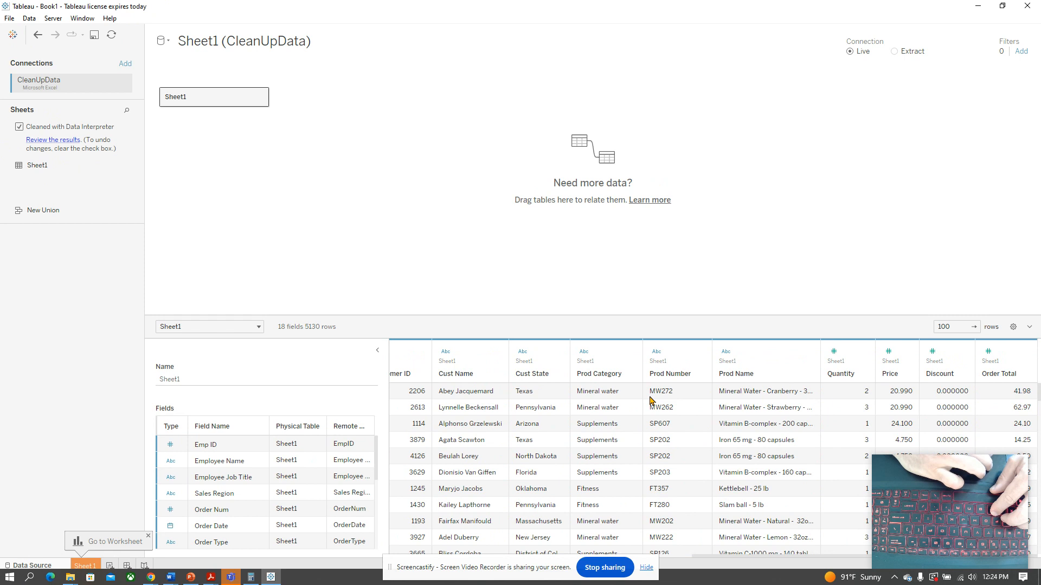
{"action": "scroll", "coordinate": [651, 400], "scroll_direction": "left", "scroll_amount": 10}
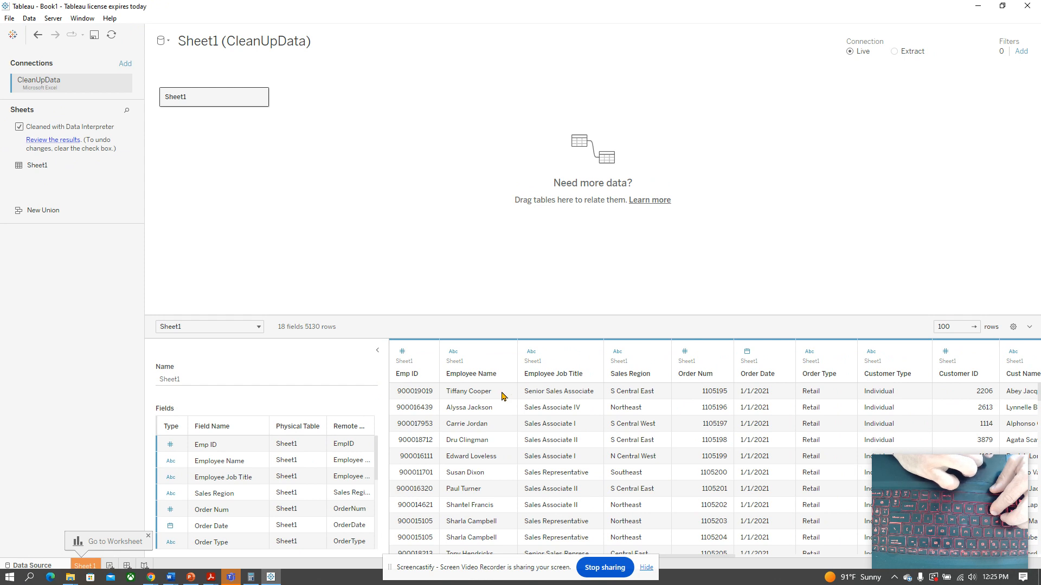
{"action": "scroll", "coordinate": [776, 390], "scroll_direction": "right", "scroll_amount": 10}
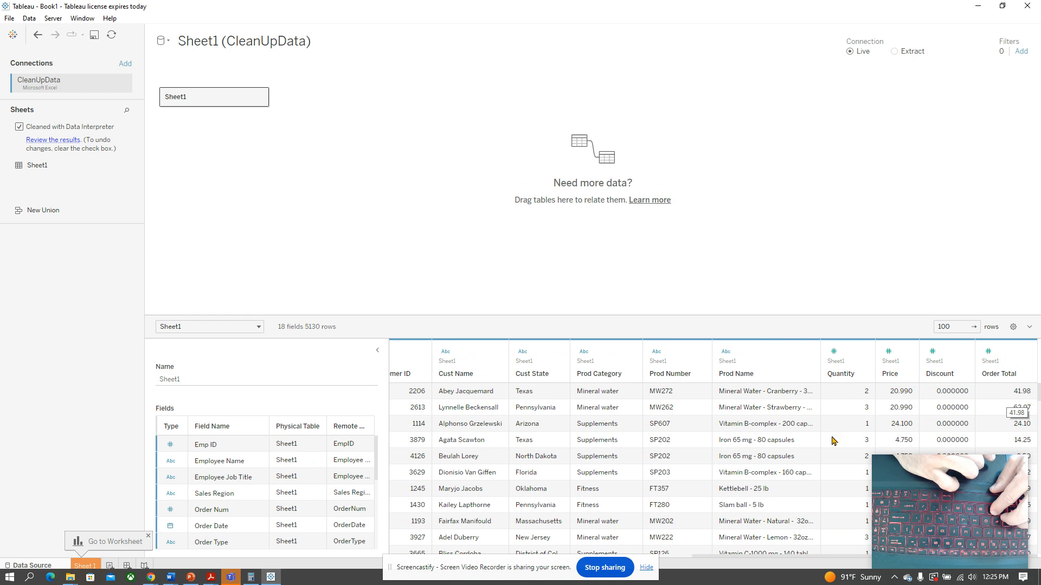
{"action": "scroll", "coordinate": [663, 393], "scroll_direction": "left", "scroll_amount": 3}
{"action": "scroll", "coordinate": [662, 393], "scroll_direction": "left", "scroll_amount": 3}
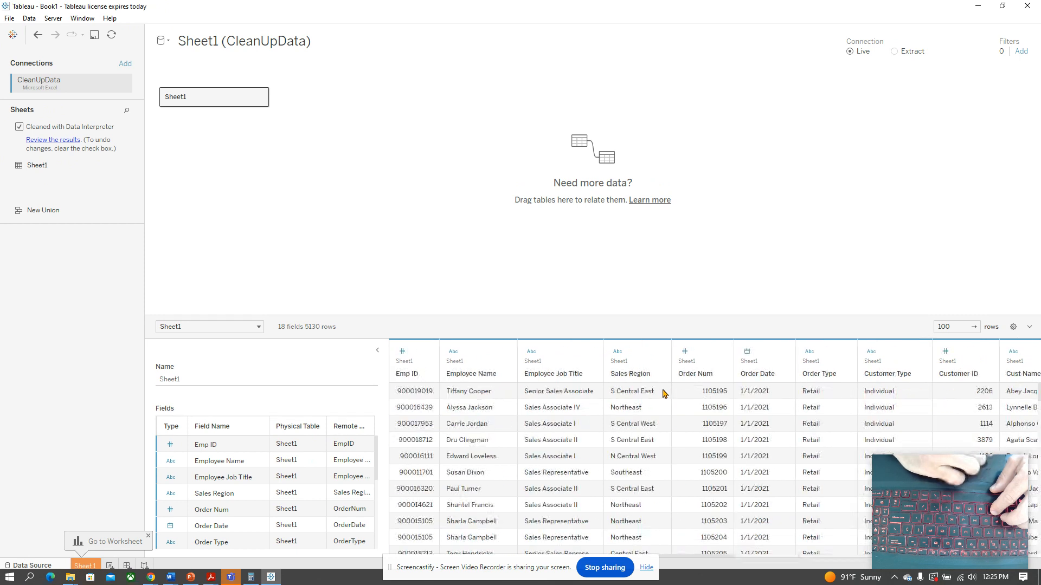
{"action": "scroll", "coordinate": [662, 393], "scroll_direction": "right", "scroll_amount": 3}
{"action": "scroll", "coordinate": [665, 394], "scroll_direction": "left", "scroll_amount": 1}
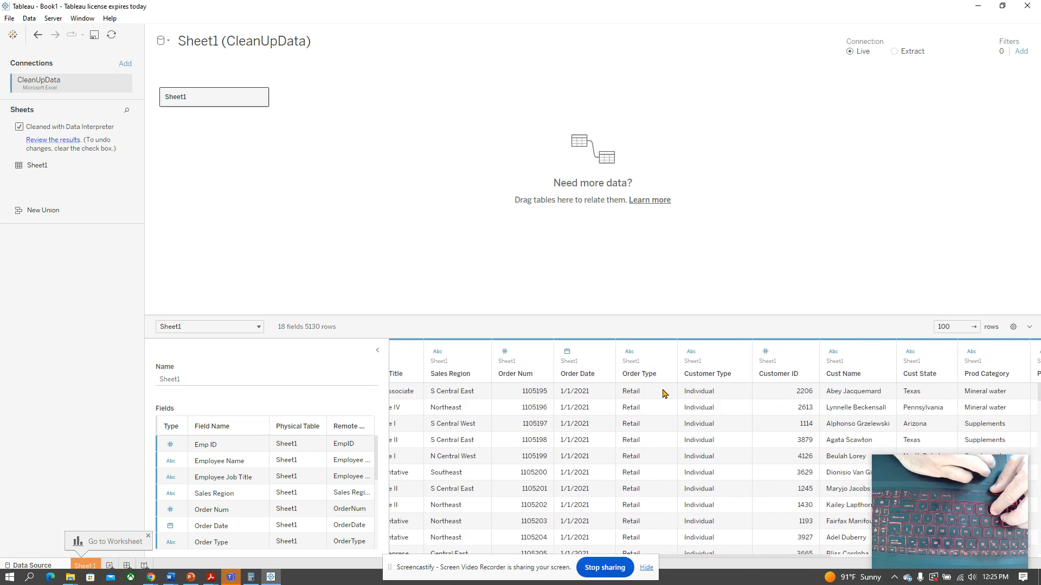
{"action": "scroll", "coordinate": [662, 406], "scroll_direction": "left", "scroll_amount": 3}
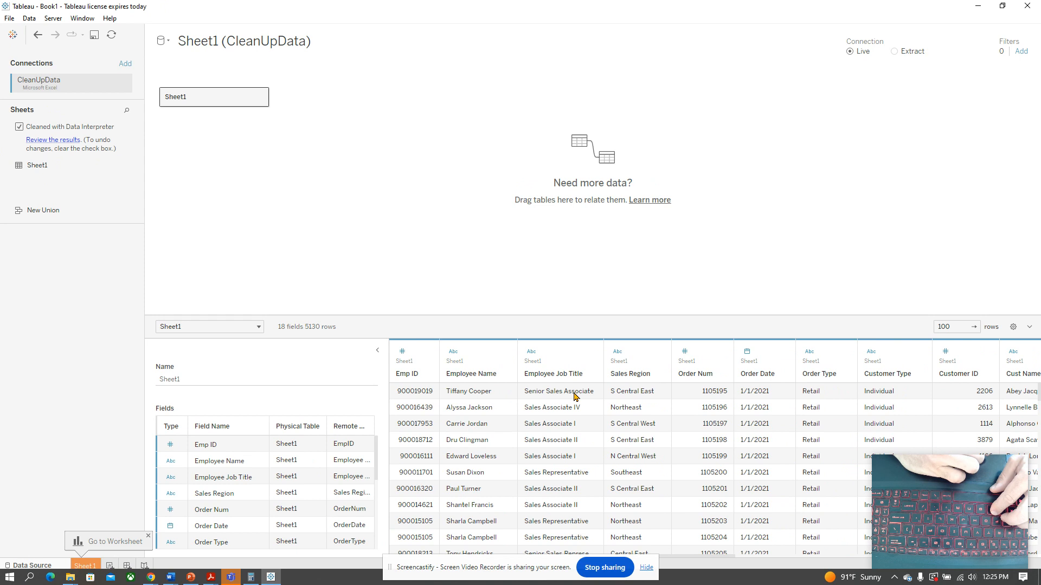
{"action": "scroll", "coordinate": [574, 396], "scroll_direction": "right", "scroll_amount": 5}
{"action": "scroll", "coordinate": [576, 397], "scroll_direction": "right", "scroll_amount": 3}
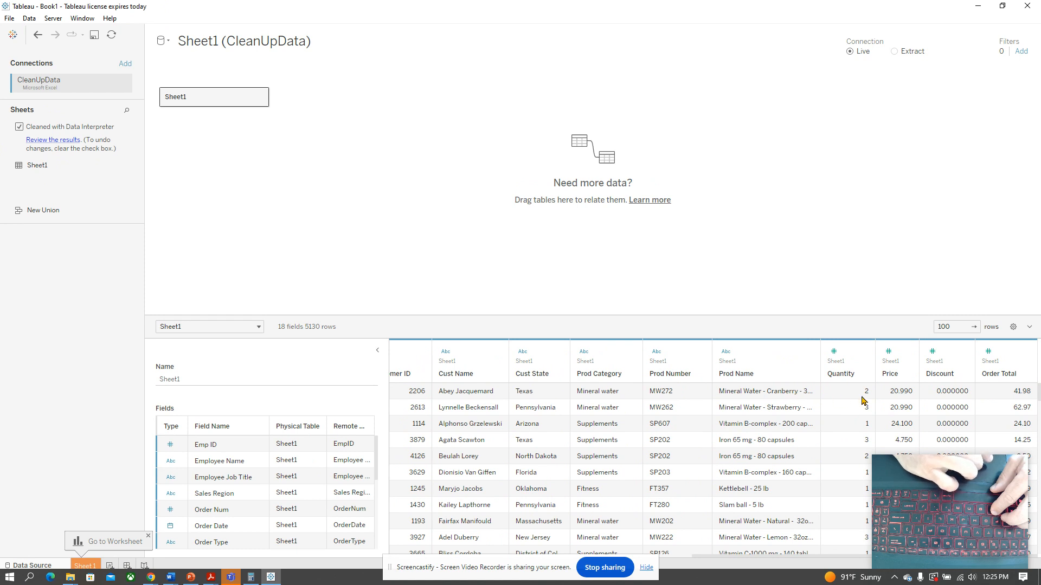
{"action": "scroll", "coordinate": [666, 425], "scroll_direction": "left", "scroll_amount": 5}
{"action": "scroll", "coordinate": [665, 425], "scroll_direction": "right", "scroll_amount": 5}
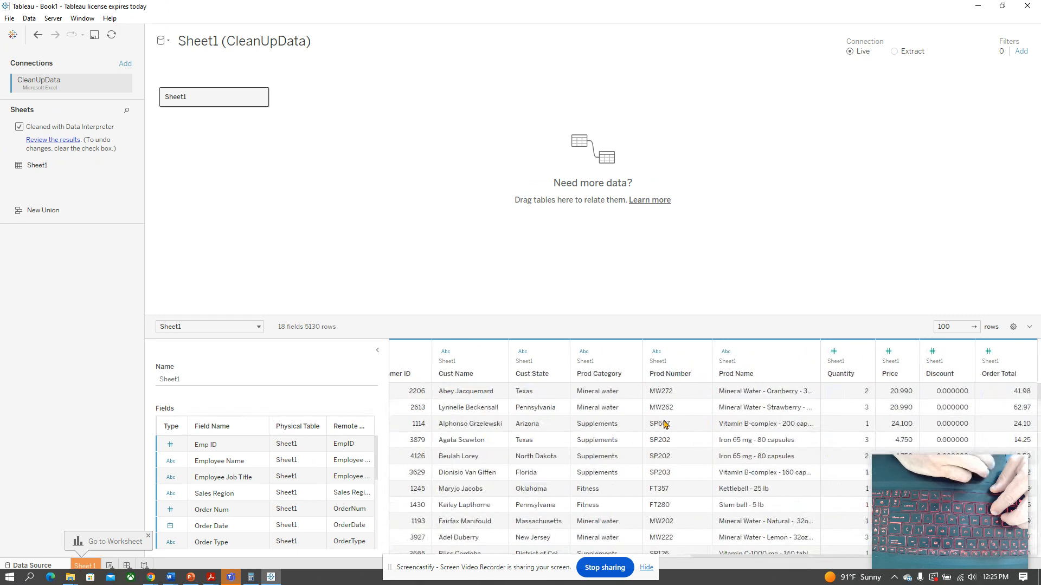
{"action": "scroll", "coordinate": [666, 425], "scroll_direction": "left", "scroll_amount": 5}
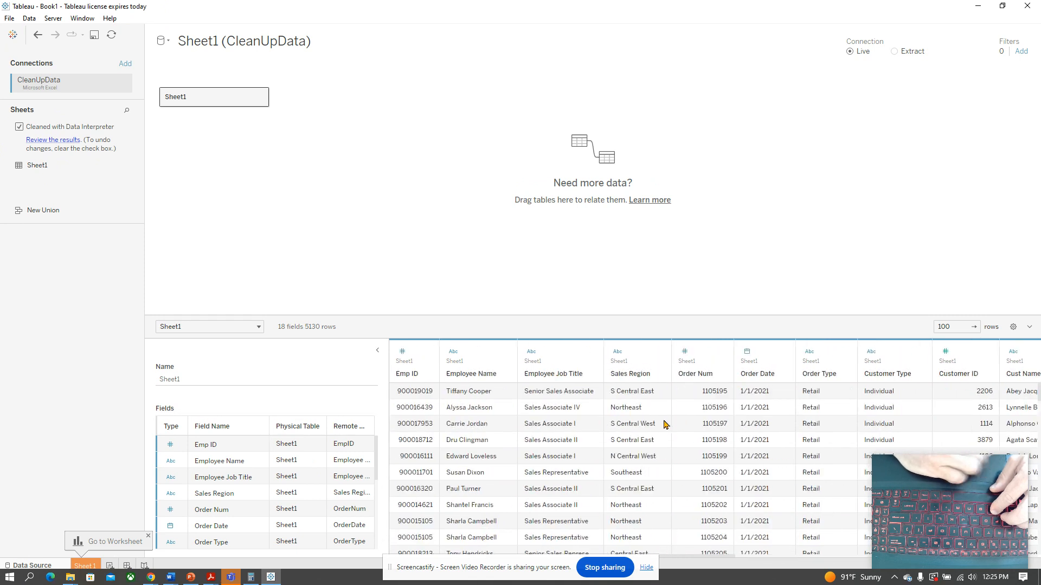
{"action": "scroll", "coordinate": [665, 424], "scroll_direction": "right", "scroll_amount": 2}
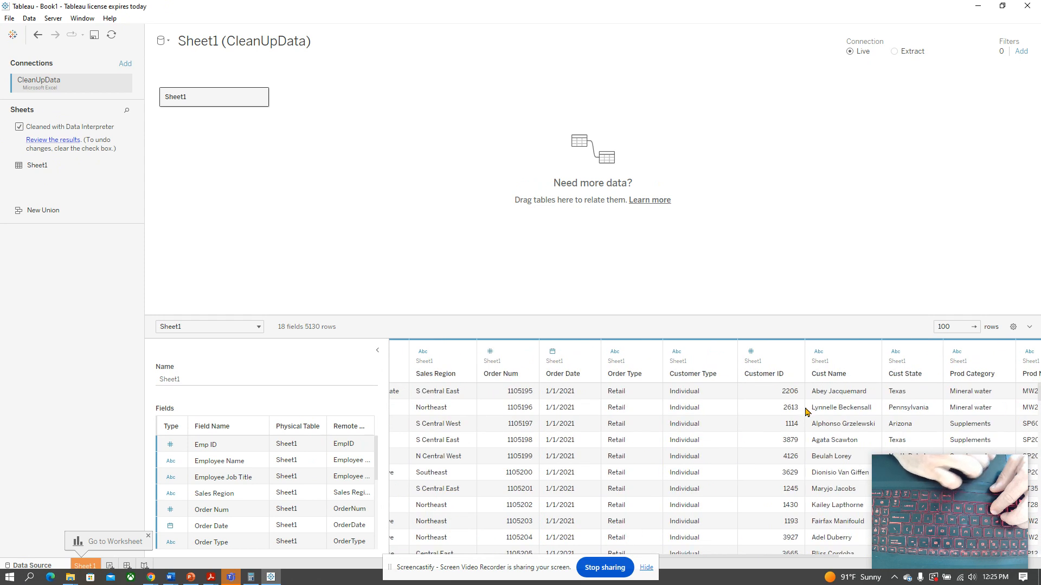
Examine the order, customer and product columns in the Sheet1 data preview, through Quantity, Price, Discount and Order Total.
{"action": "scroll", "coordinate": [837, 398], "scroll_direction": "right", "scroll_amount": 2}
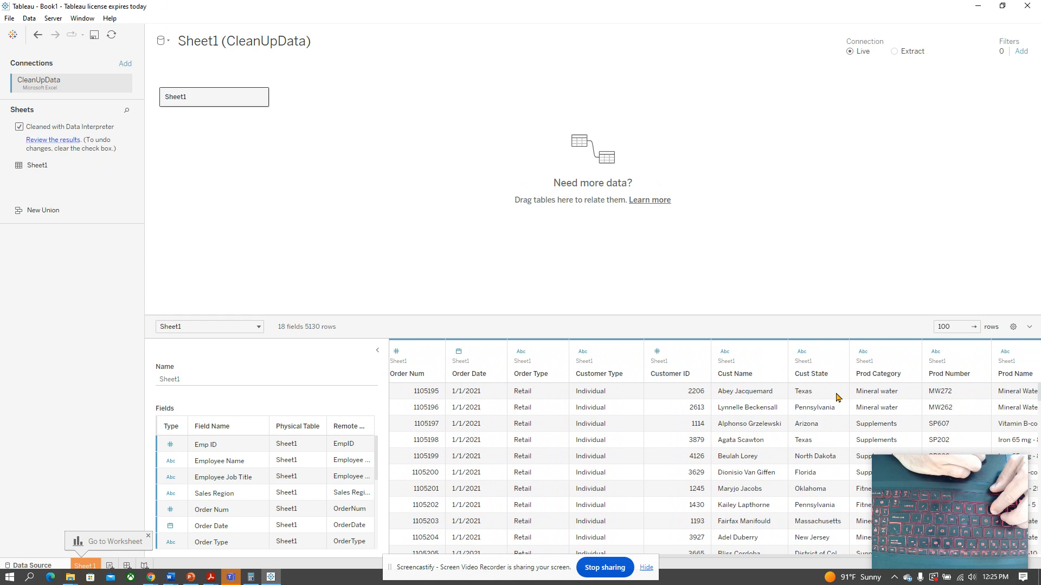
{"action": "scroll", "coordinate": [837, 397], "scroll_direction": "right", "scroll_amount": 2}
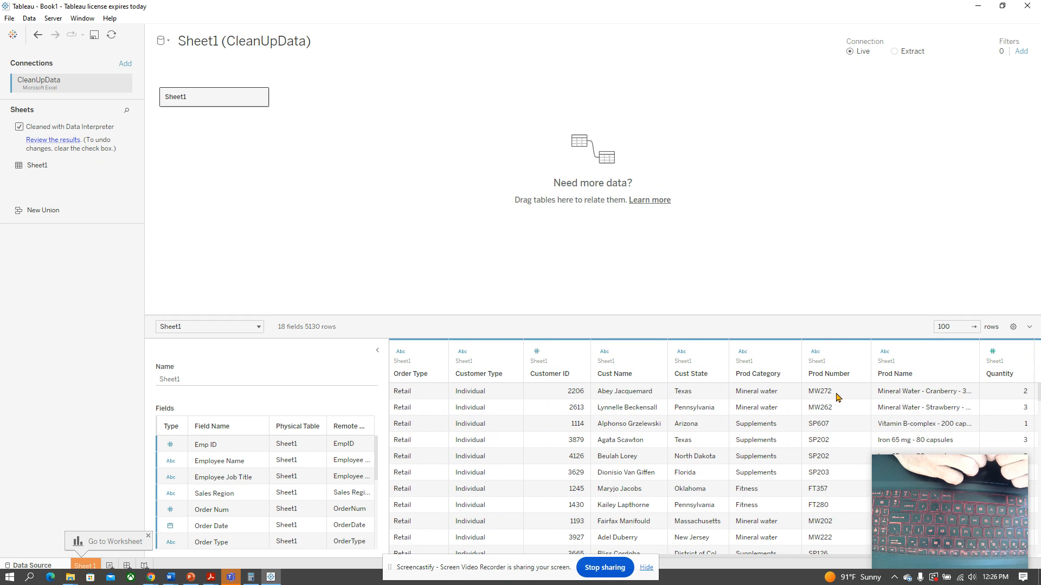
{"action": "scroll", "coordinate": [838, 398], "scroll_direction": "right", "scroll_amount": 3}
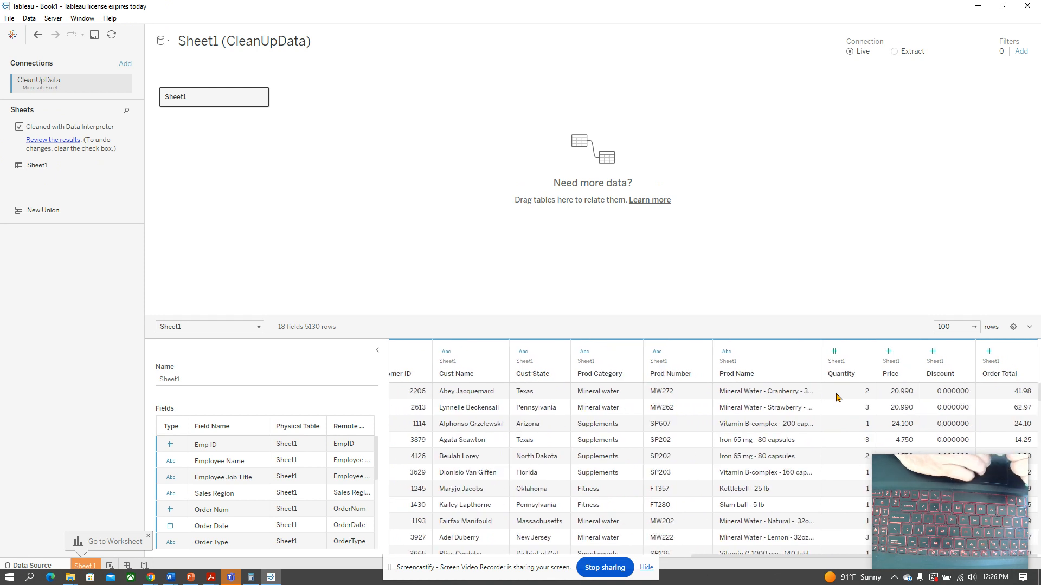
{"action": "scroll", "coordinate": [838, 397], "scroll_direction": "left", "scroll_amount": 2}
{"action": "scroll", "coordinate": [837, 398], "scroll_direction": "left", "scroll_amount": 5}
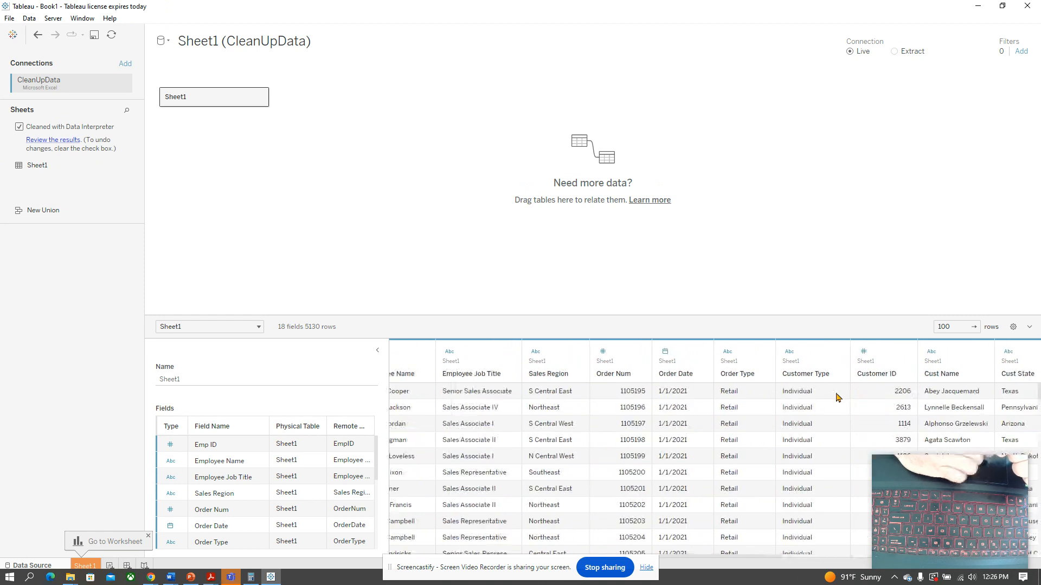
{"action": "scroll", "coordinate": [837, 398], "scroll_direction": "left", "scroll_amount": 2}
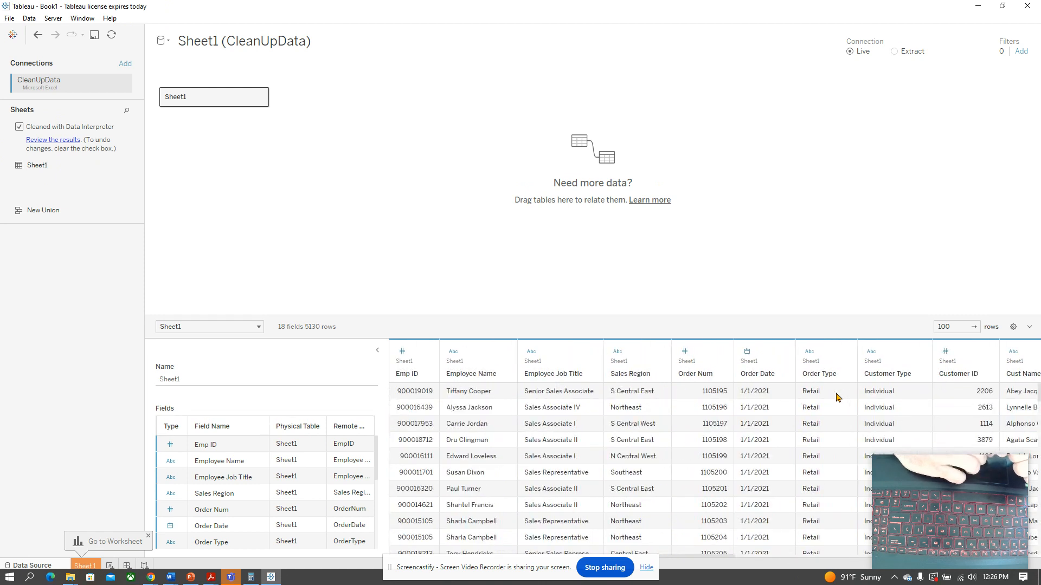
{"action": "scroll", "coordinate": [838, 398], "scroll_direction": "right", "scroll_amount": 5}
{"action": "scroll", "coordinate": [837, 398], "scroll_direction": "left", "scroll_amount": 5}
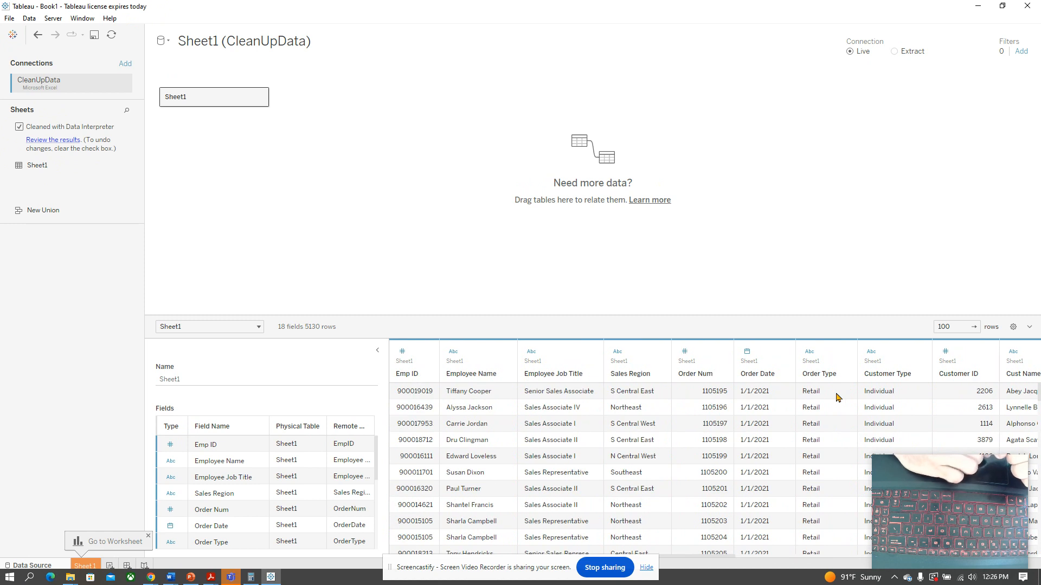
{"action": "scroll", "coordinate": [838, 398], "scroll_direction": "right", "scroll_amount": 2}
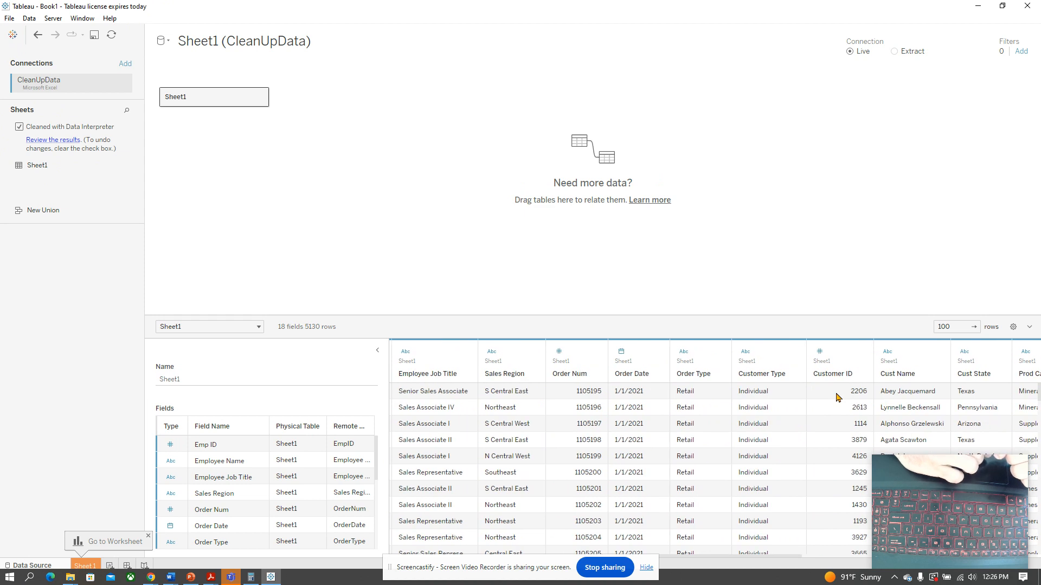
{"action": "scroll", "coordinate": [838, 397], "scroll_direction": "right", "scroll_amount": 3}
{"action": "scroll", "coordinate": [838, 397], "scroll_direction": "right", "scroll_amount": 3}
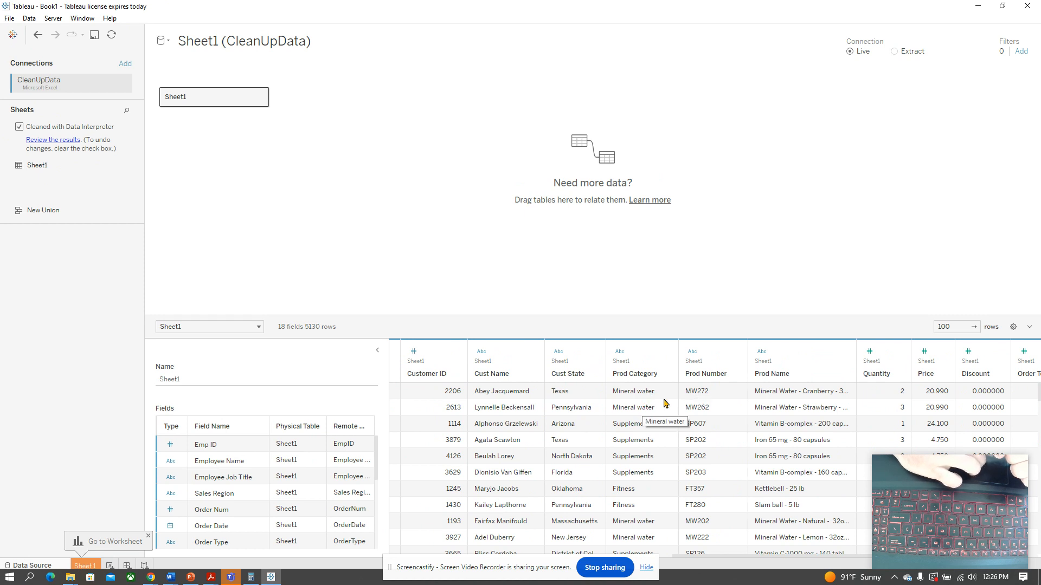
{"action": "scroll", "coordinate": [728, 396], "scroll_direction": "right", "scroll_amount": 2}
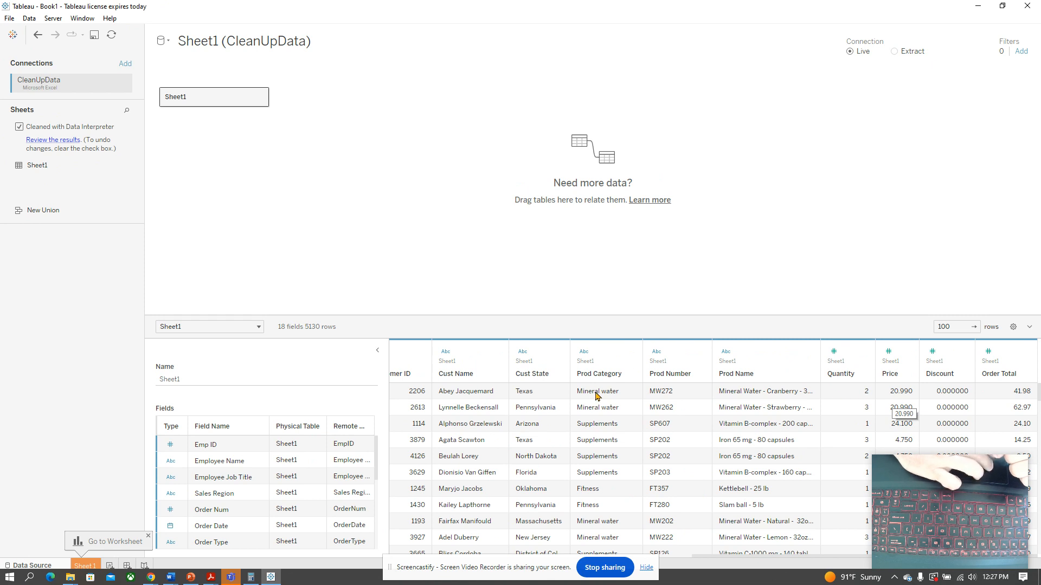
Compare the employee and Sales Region columns with the customer, product and Order Total columns across the Sheet1 data preview.
{"action": "scroll", "coordinate": [607, 398], "scroll_direction": "left", "scroll_amount": 10}
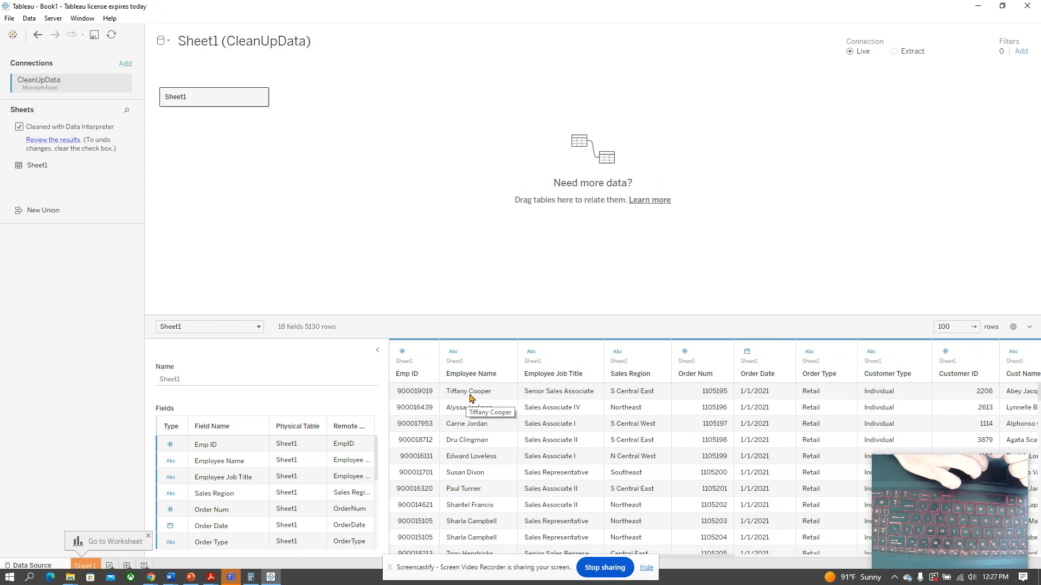
{"action": "scroll", "coordinate": [471, 398], "scroll_direction": "right", "scroll_amount": 4}
{"action": "scroll", "coordinate": [470, 397], "scroll_direction": "down", "scroll_amount": 1}
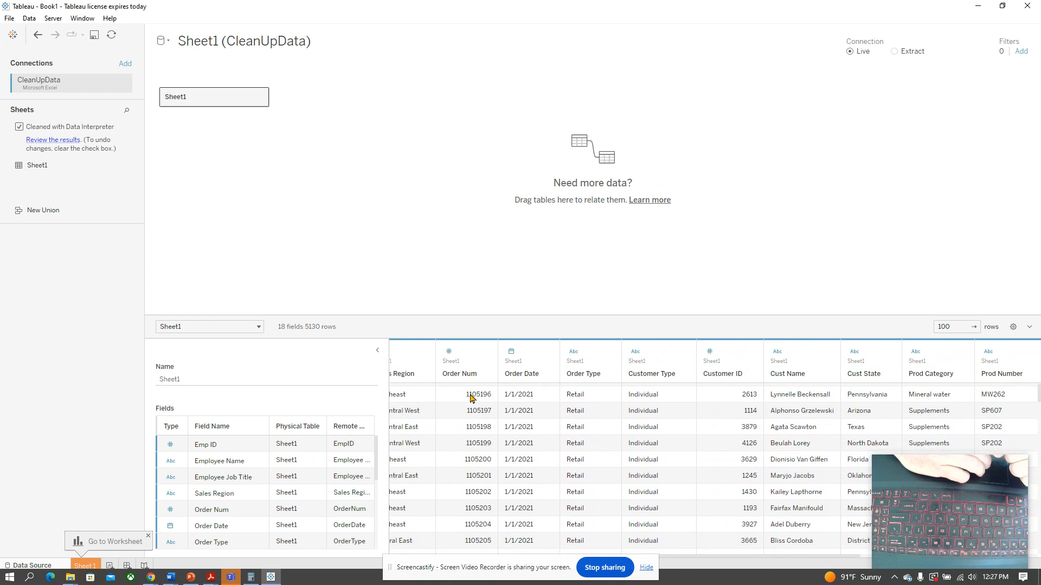
{"action": "scroll", "coordinate": [471, 398], "scroll_direction": "right", "scroll_amount": 4}
{"action": "scroll", "coordinate": [471, 397], "scroll_direction": "left", "scroll_amount": 10}
{"action": "scroll", "coordinate": [470, 398], "scroll_direction": "up", "scroll_amount": 1}
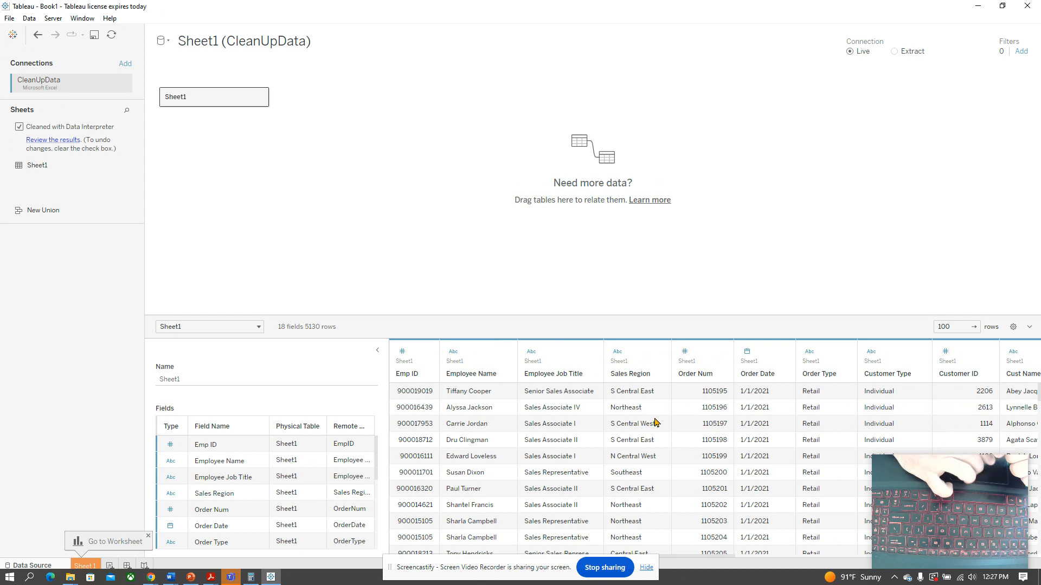
{"action": "scroll", "coordinate": [637, 418], "scroll_direction": "right", "scroll_amount": 6}
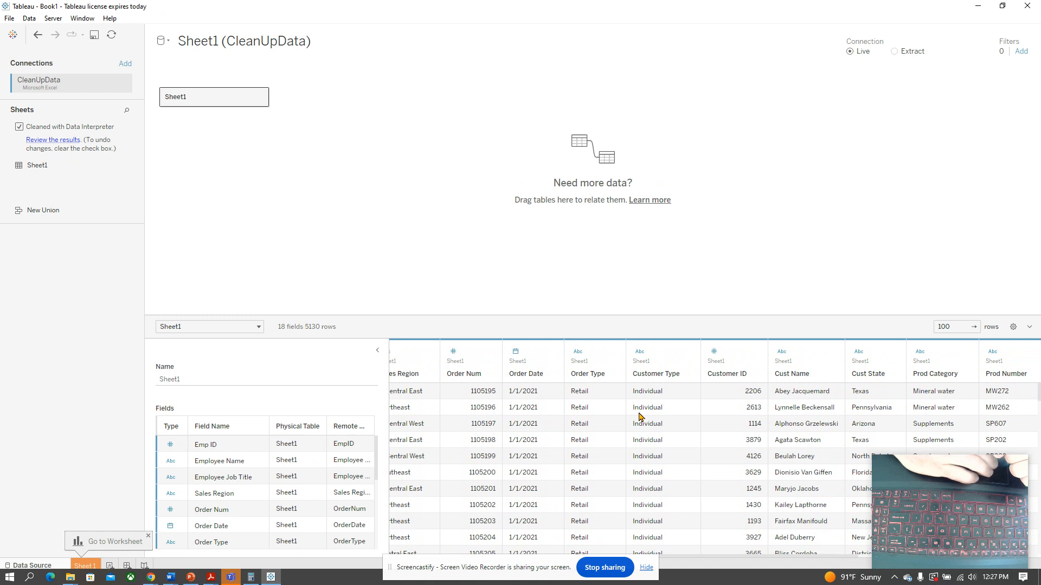
{"action": "scroll", "coordinate": [639, 416], "scroll_direction": "right", "scroll_amount": 1}
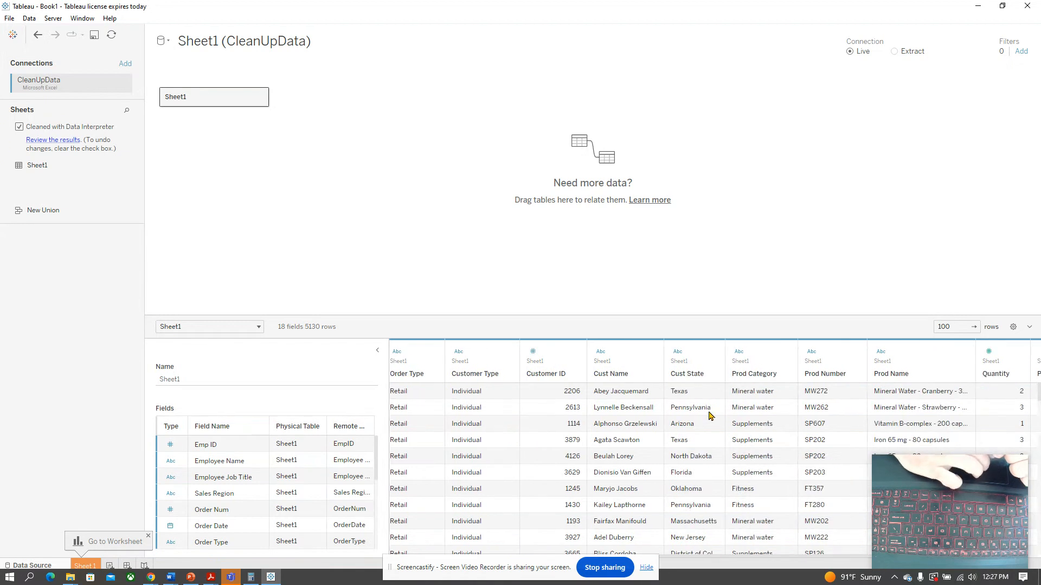
{"action": "scroll", "coordinate": [709, 415], "scroll_direction": "left", "scroll_amount": 7}
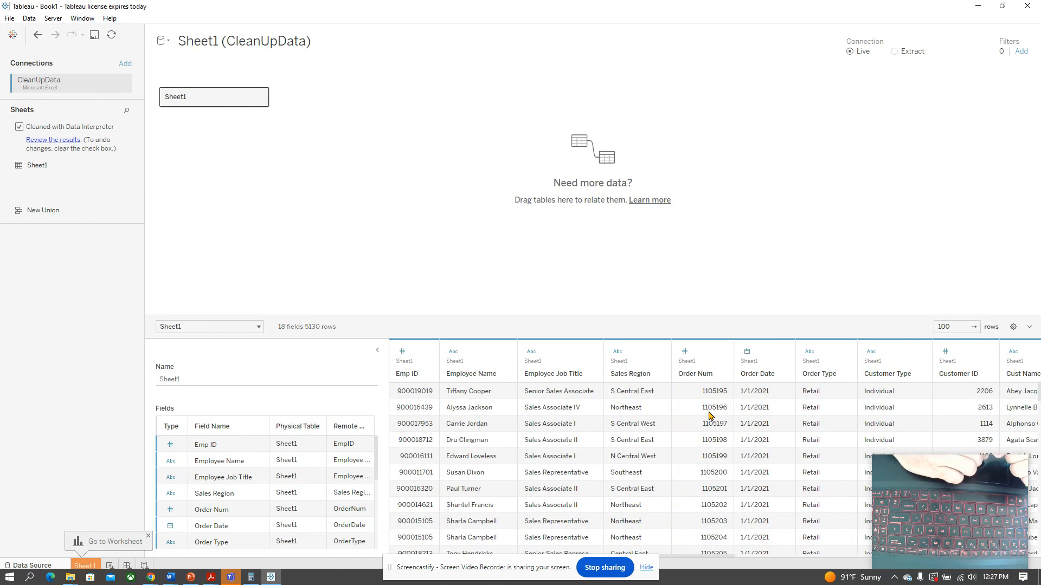
{"action": "scroll", "coordinate": [709, 416], "scroll_direction": "right", "scroll_amount": 4}
{"action": "scroll", "coordinate": [709, 415], "scroll_direction": "left", "scroll_amount": 4}
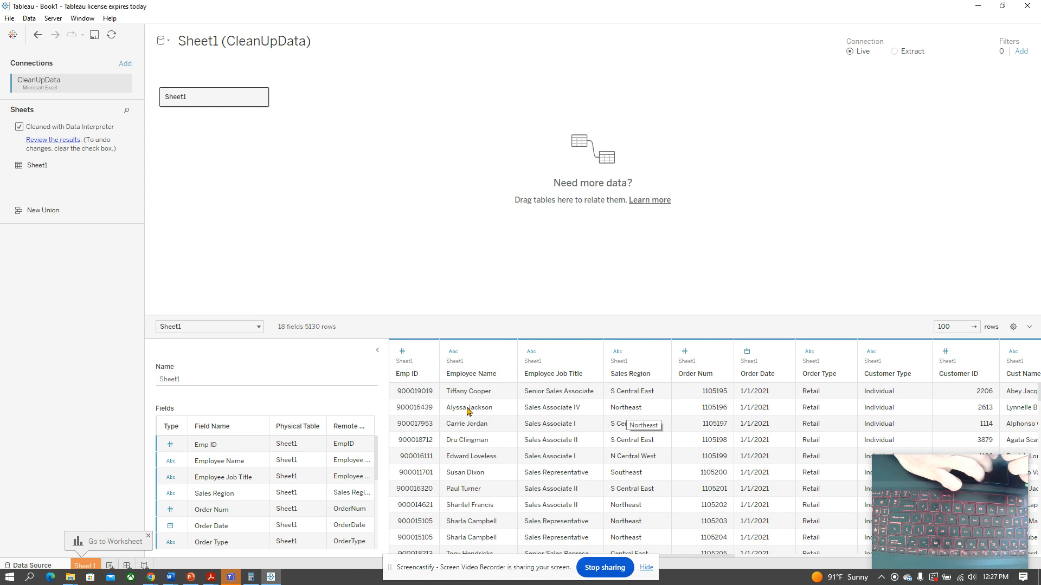
{"action": "scroll", "coordinate": [683, 415], "scroll_direction": "right", "scroll_amount": 5}
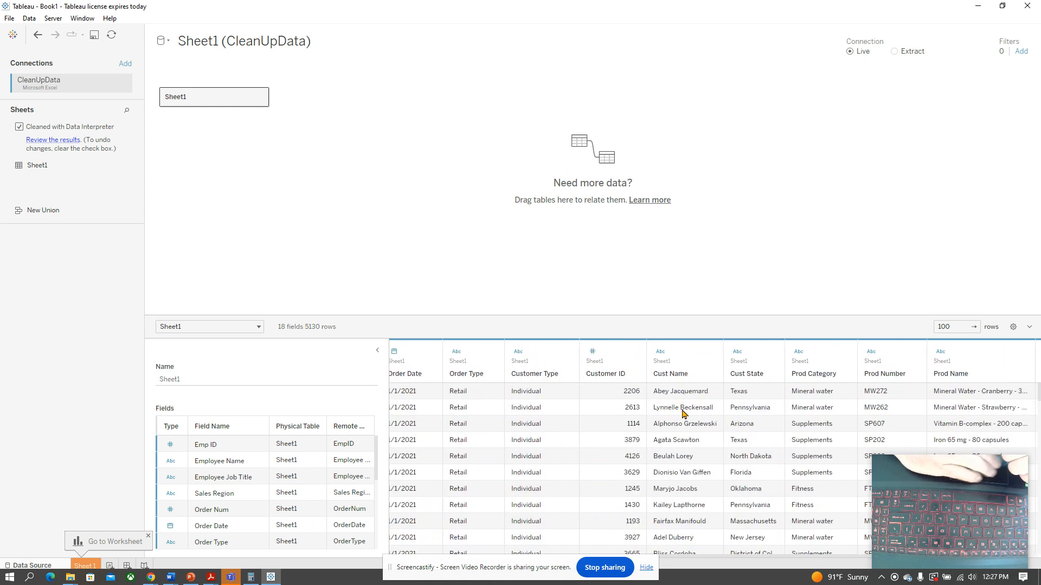
{"action": "scroll", "coordinate": [683, 415], "scroll_direction": "right", "scroll_amount": 3}
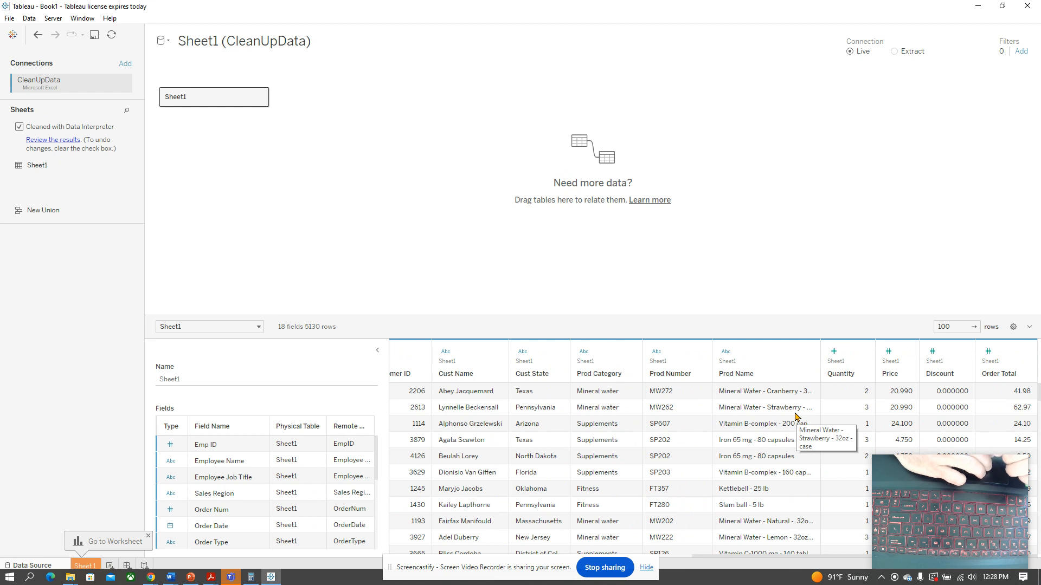
{"action": "scroll", "coordinate": [795, 416], "scroll_direction": "left", "scroll_amount": 10}
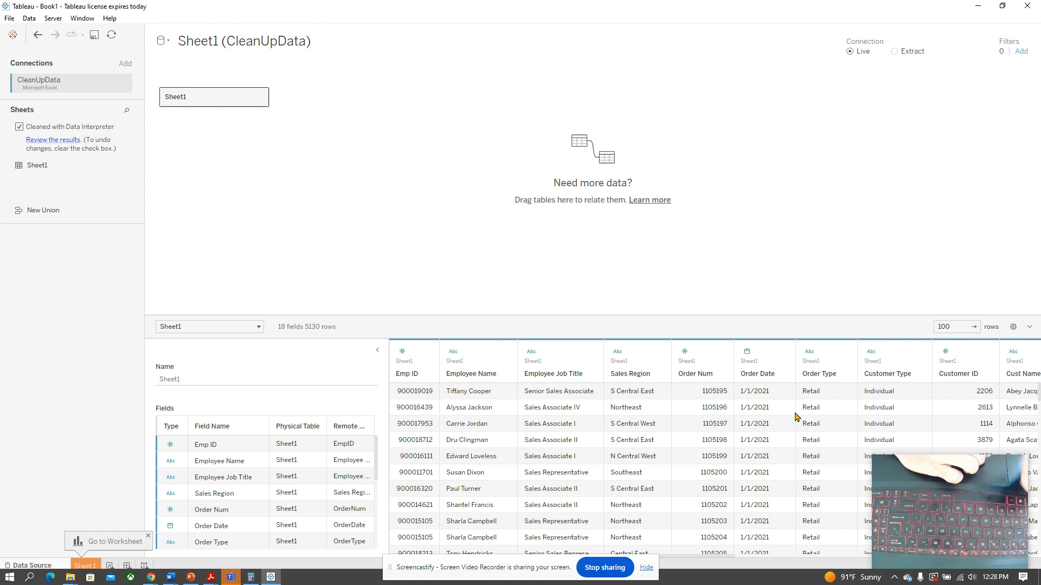
{"action": "scroll", "coordinate": [796, 417], "scroll_direction": "right", "scroll_amount": 4}
{"action": "scroll", "coordinate": [795, 417], "scroll_direction": "right", "scroll_amount": 8}
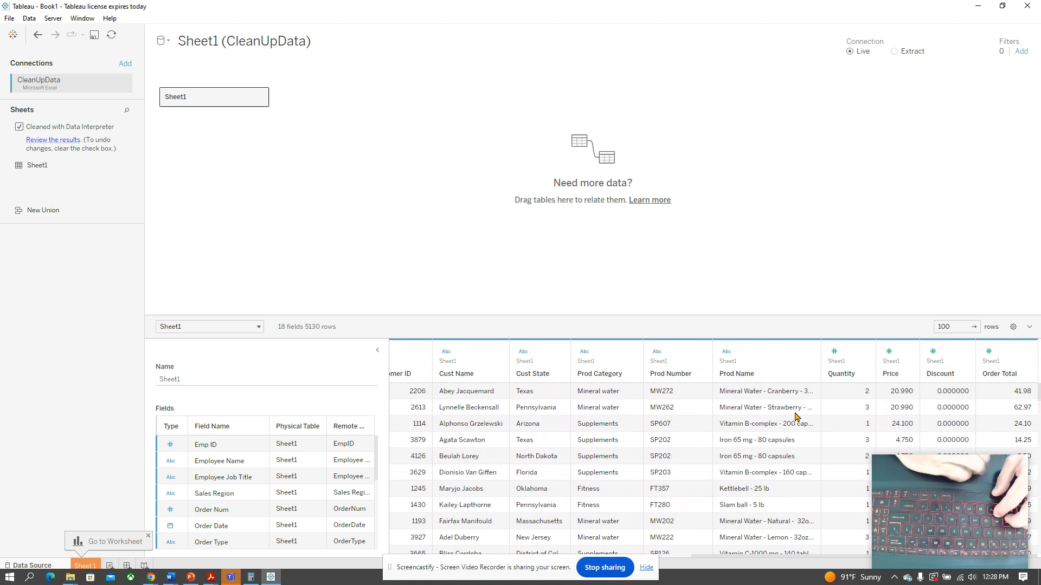
{"action": "scroll", "coordinate": [795, 416], "scroll_direction": "left", "scroll_amount": 12}
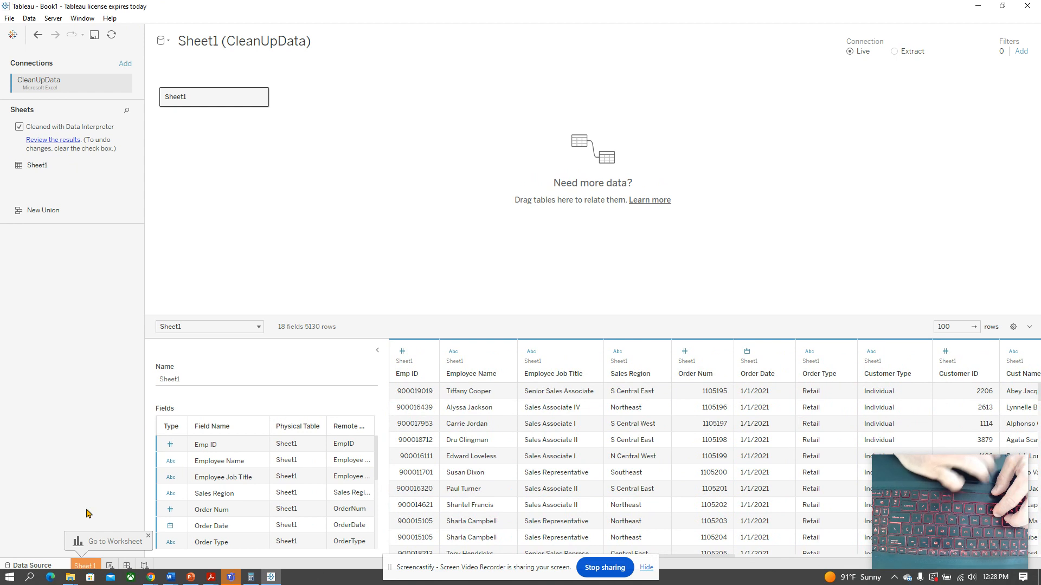
Build a bar chart on worksheet Sheet 1 with the sum of Order Total as rows and Sales Region as columns.
{"action": "left_click", "coordinate": [82, 565]}
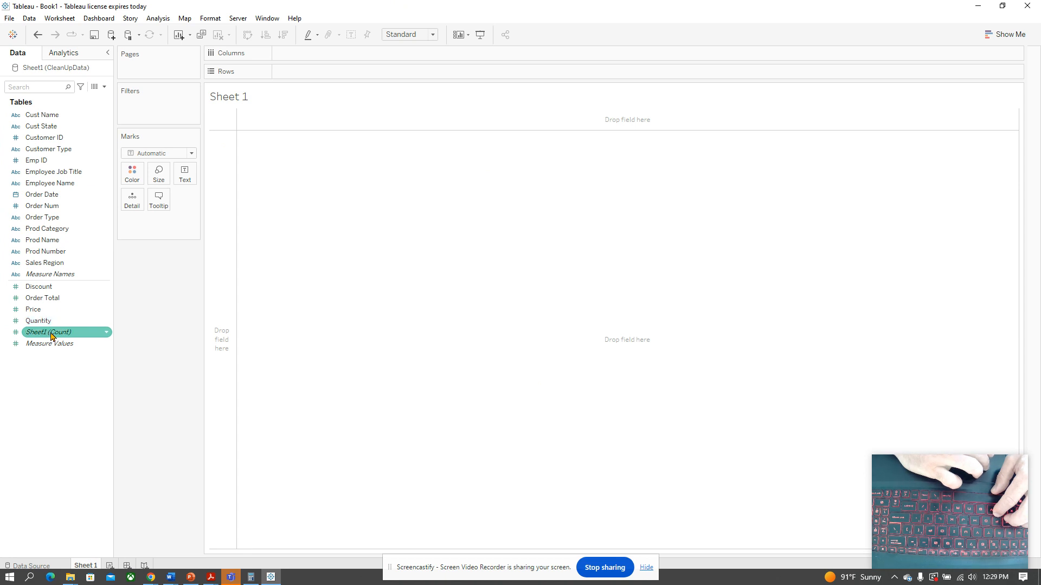
{"action": "left_click", "coordinate": [61, 303]}
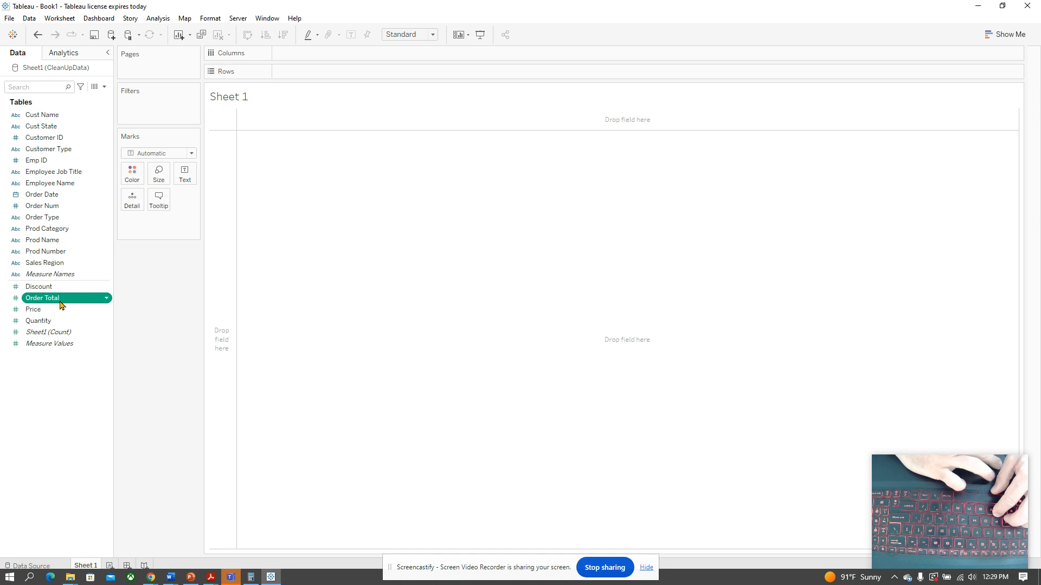
{"action": "left_click_drag", "start_coordinate": [61, 305], "coordinate": [232, 261]}
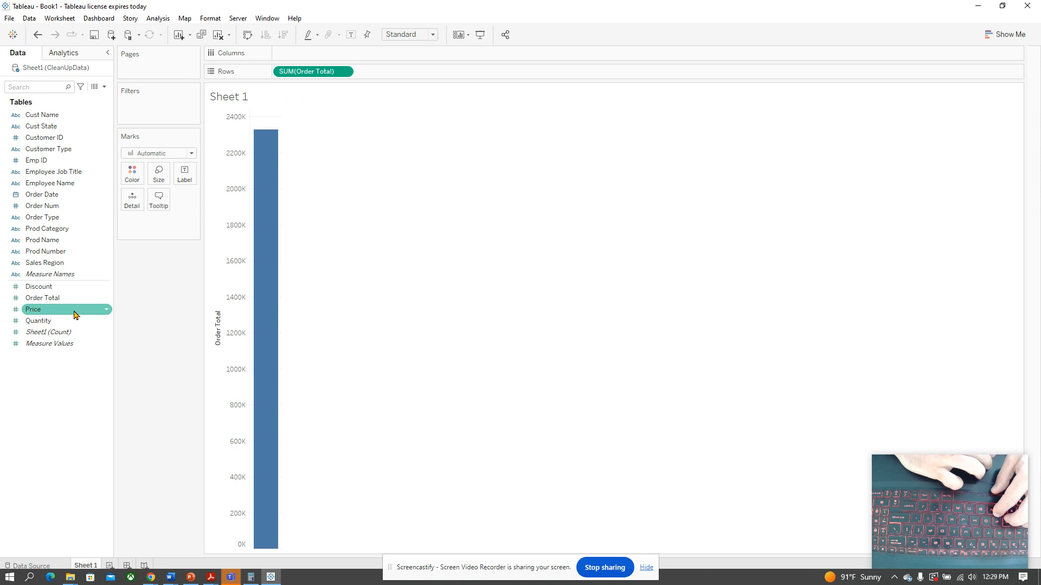
{"action": "left_click_drag", "start_coordinate": [74, 264], "coordinate": [388, 53]}
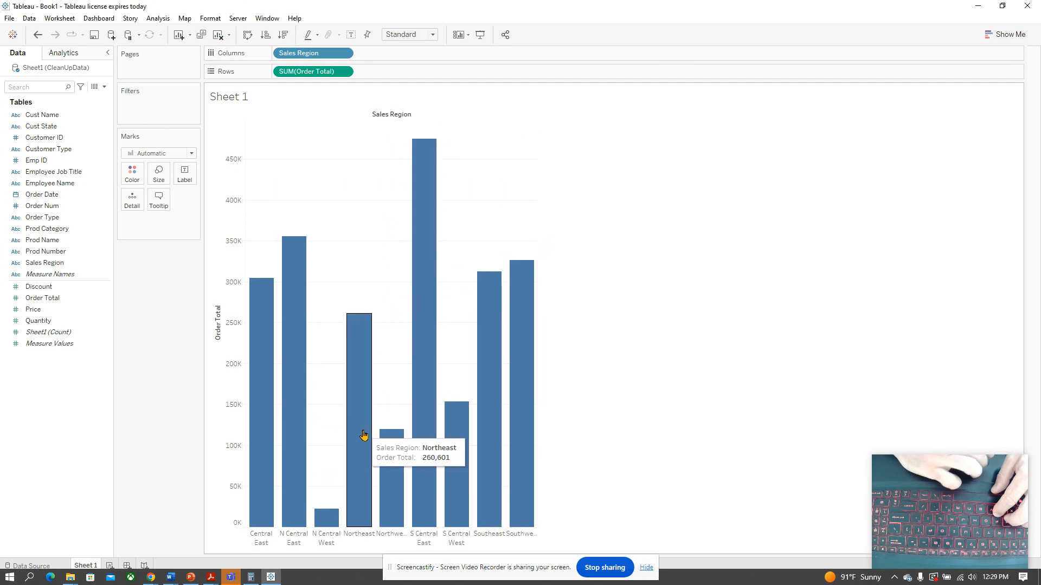
{"action": "mouse_move", "coordinate": [257, 458]}
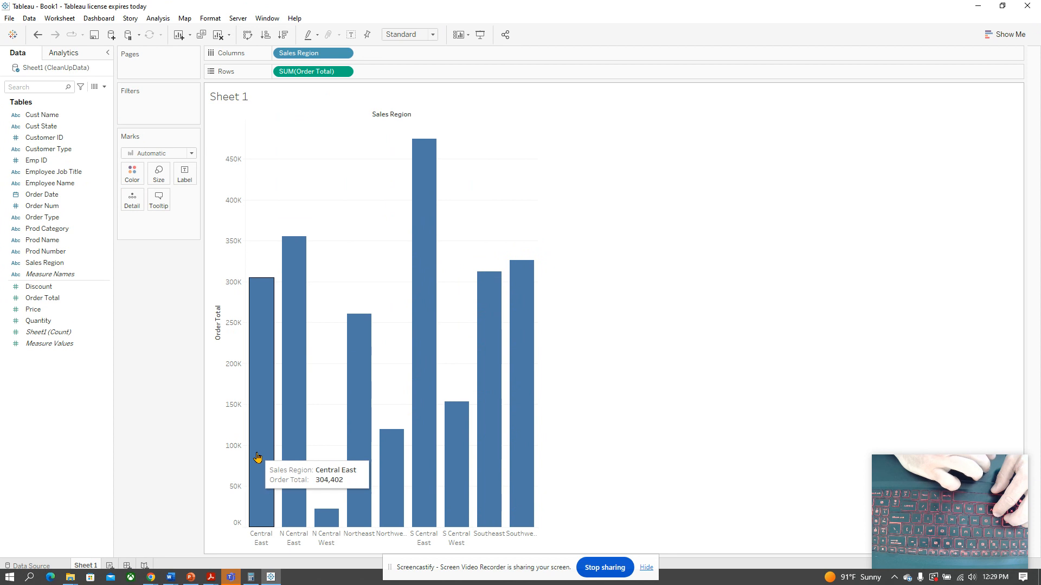
{"action": "mouse_move", "coordinate": [466, 477]}
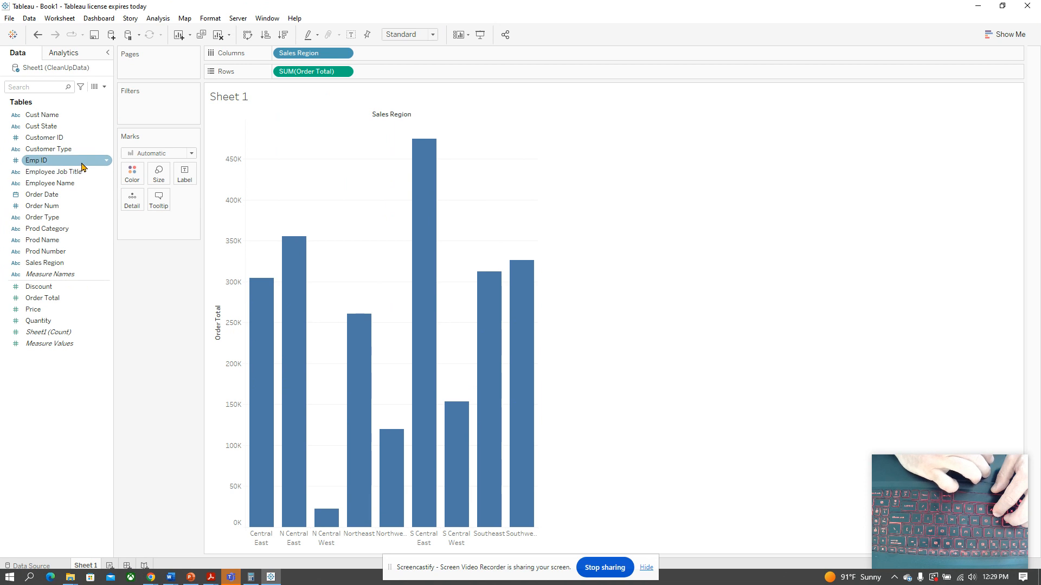
Color the Sales Region bars by Employee Name and inspect individual employees' segments in the stacked bars.
{"action": "left_click", "coordinate": [69, 185]}
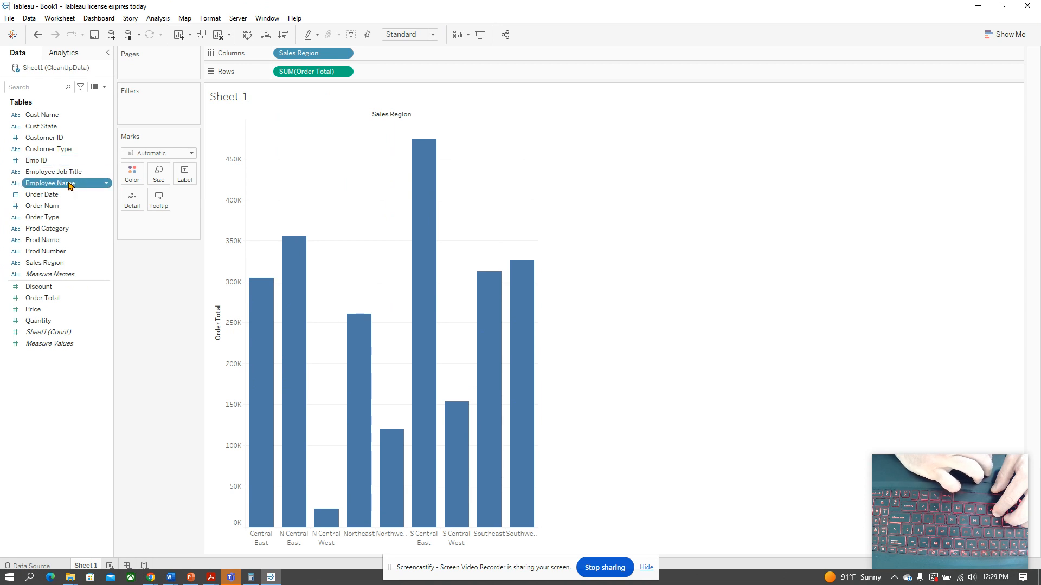
{"action": "left_click", "coordinate": [69, 186]}
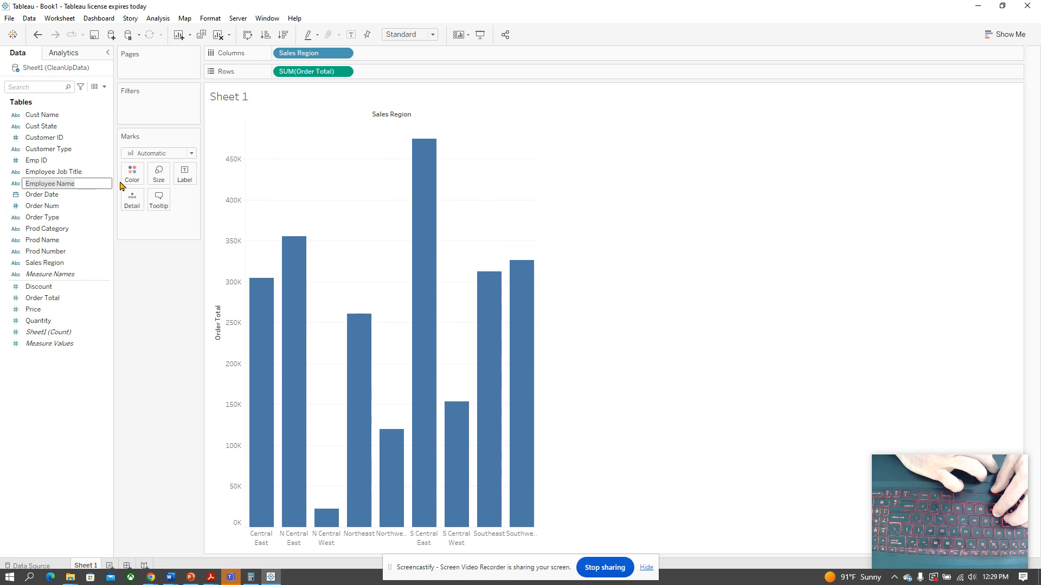
{"action": "key", "text": "Escape"}
{"action": "left_click_drag", "start_coordinate": [63, 185], "coordinate": [136, 176]}
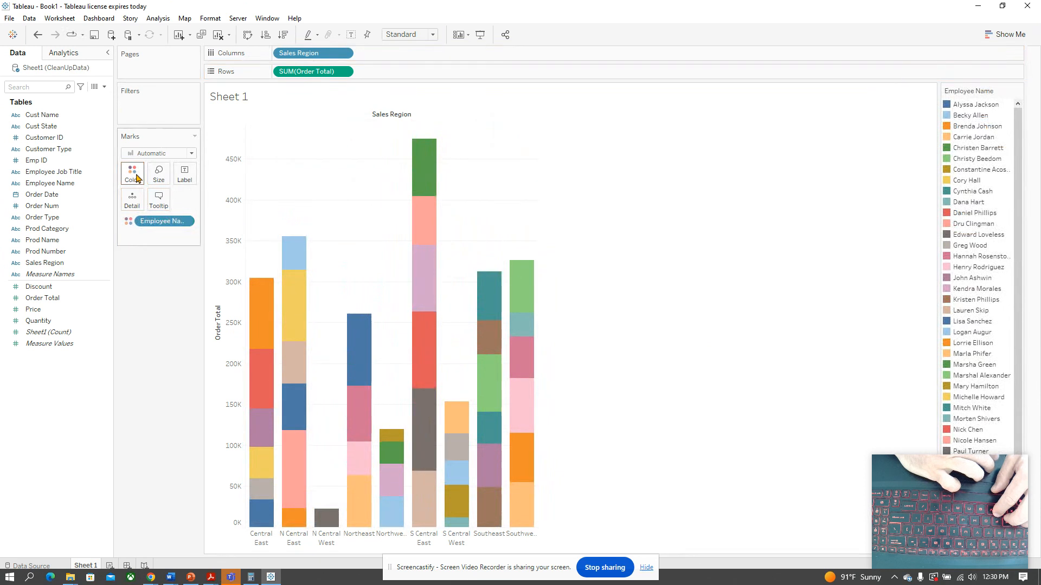
{"action": "mouse_move", "coordinate": [302, 262]}
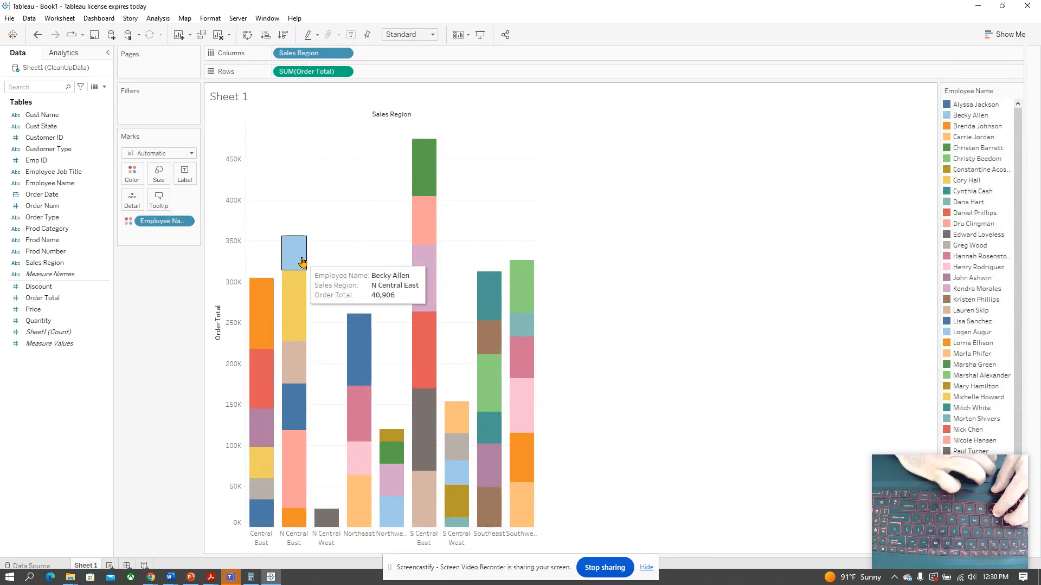
{"action": "mouse_move", "coordinate": [303, 309]}
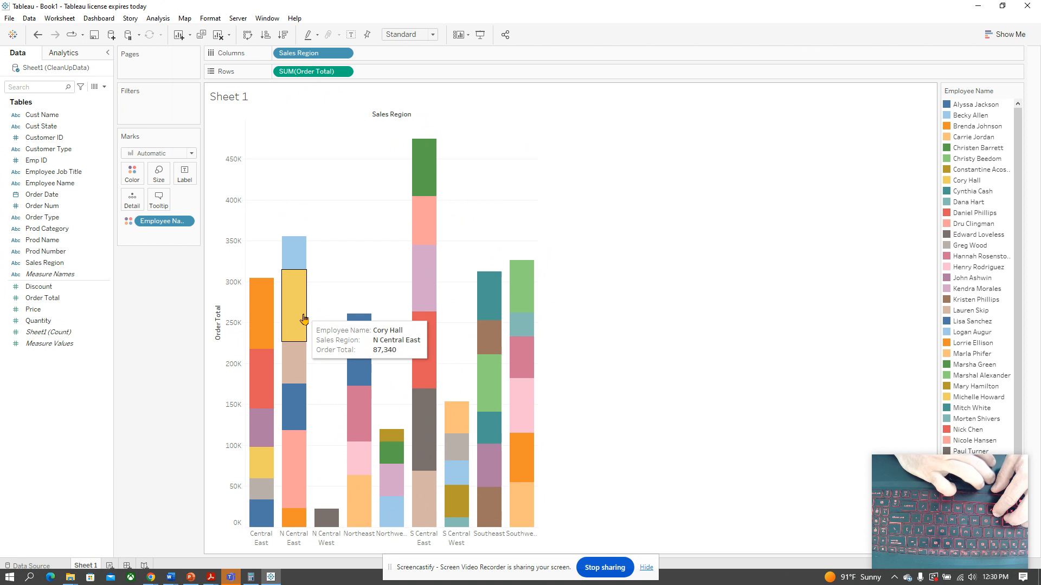
{"action": "mouse_move", "coordinate": [300, 465]}
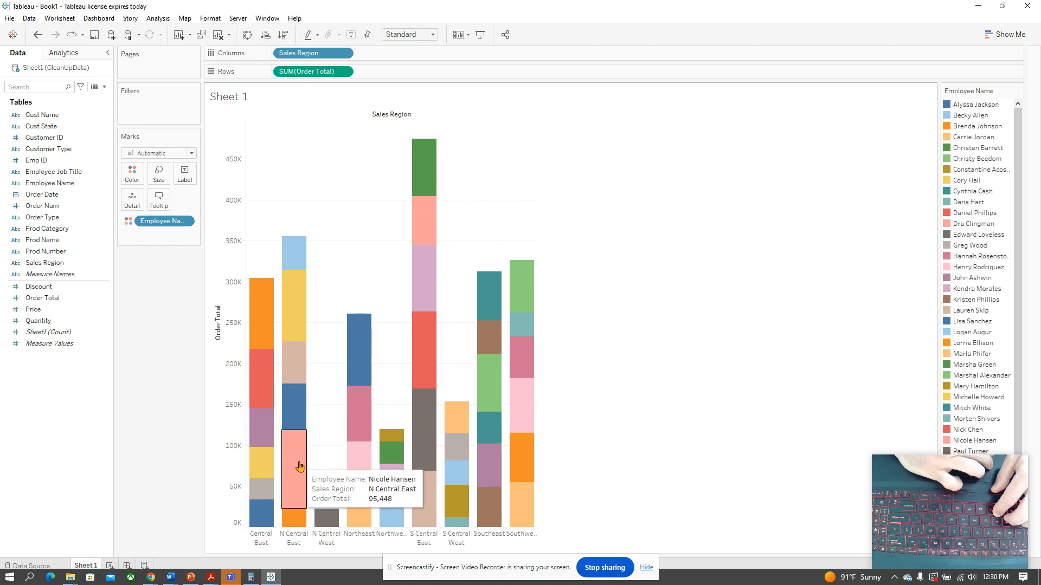
{"action": "mouse_move", "coordinate": [366, 512]}
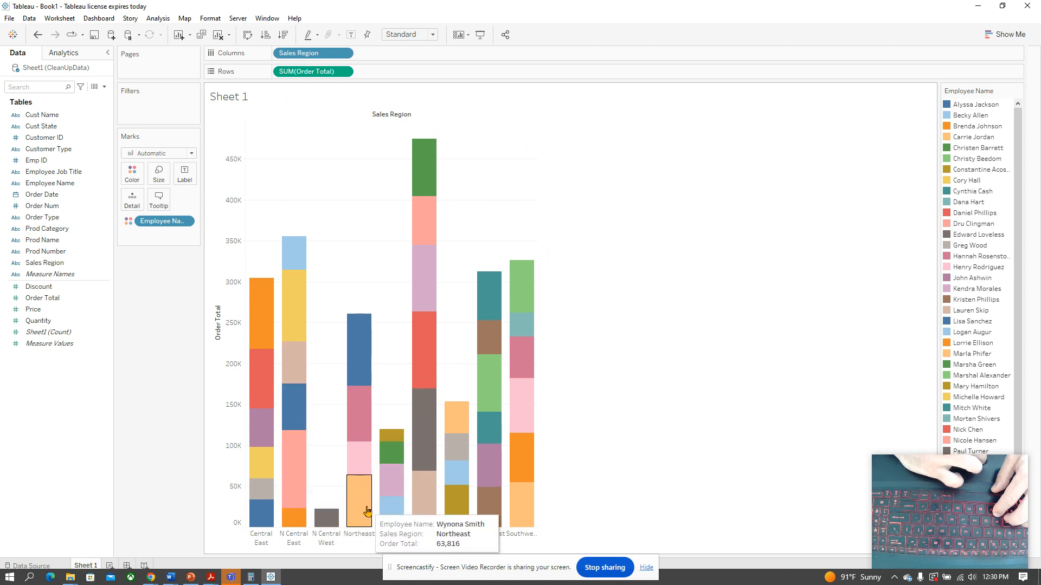
{"action": "mouse_move", "coordinate": [427, 308]}
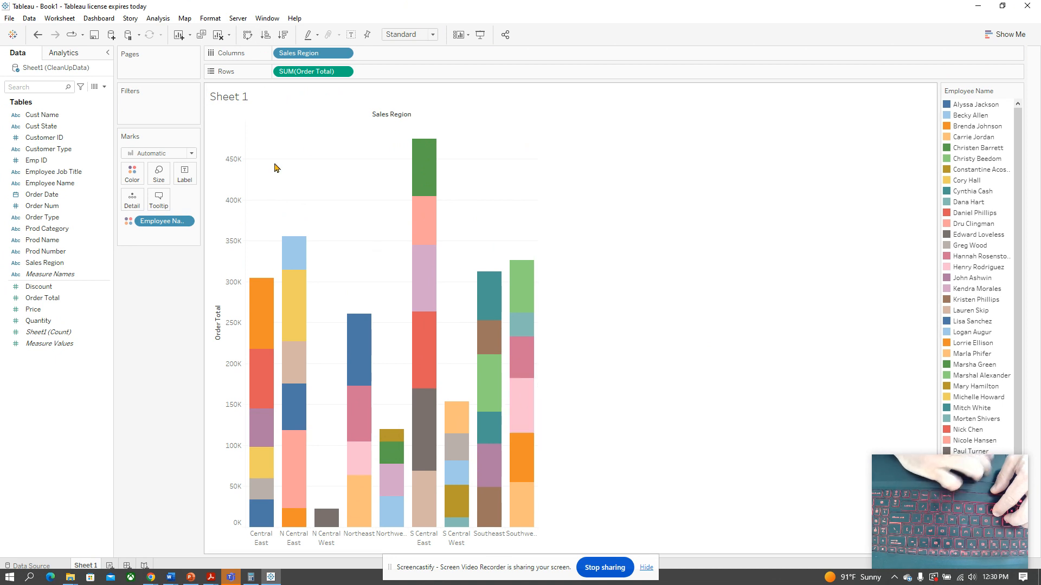
Print the active sheet to PDF on Letter portrait paper and set the save location to the 2023 Fal Business Analytics folder.
{"action": "left_click", "coordinate": [9, 19]}
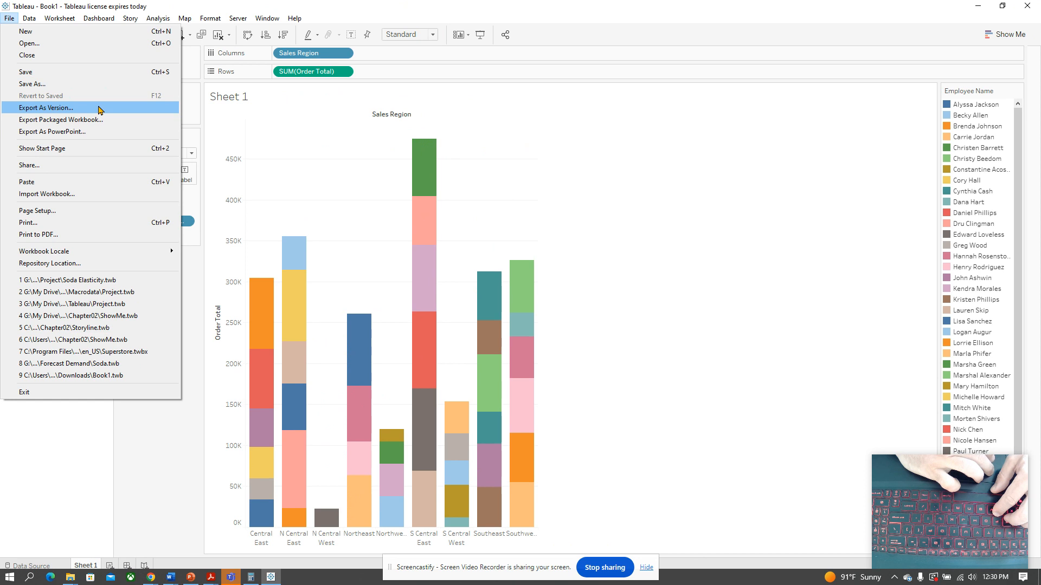
{"action": "left_click", "coordinate": [74, 234]}
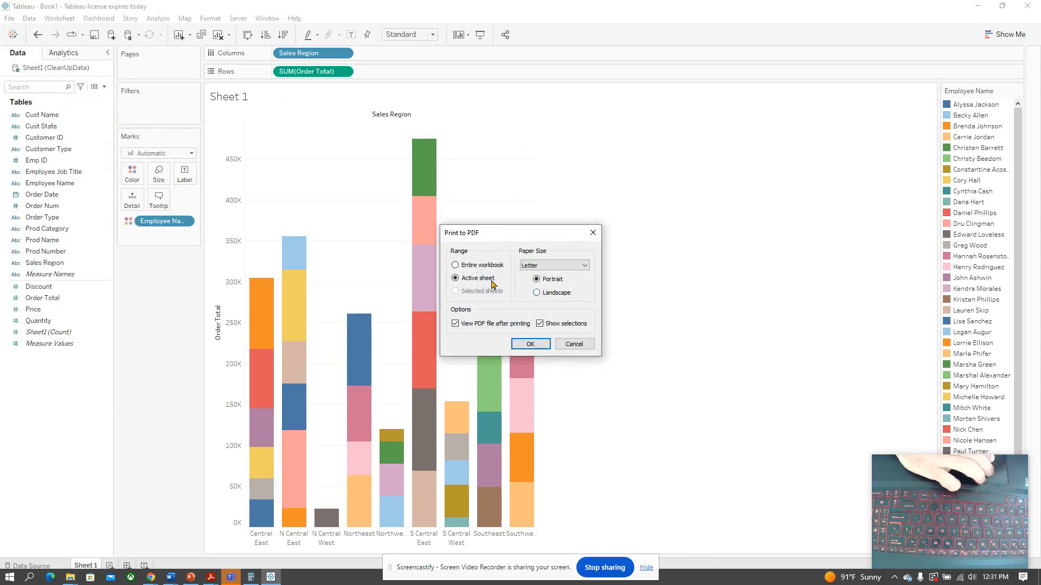
{"action": "left_click", "coordinate": [528, 350]}
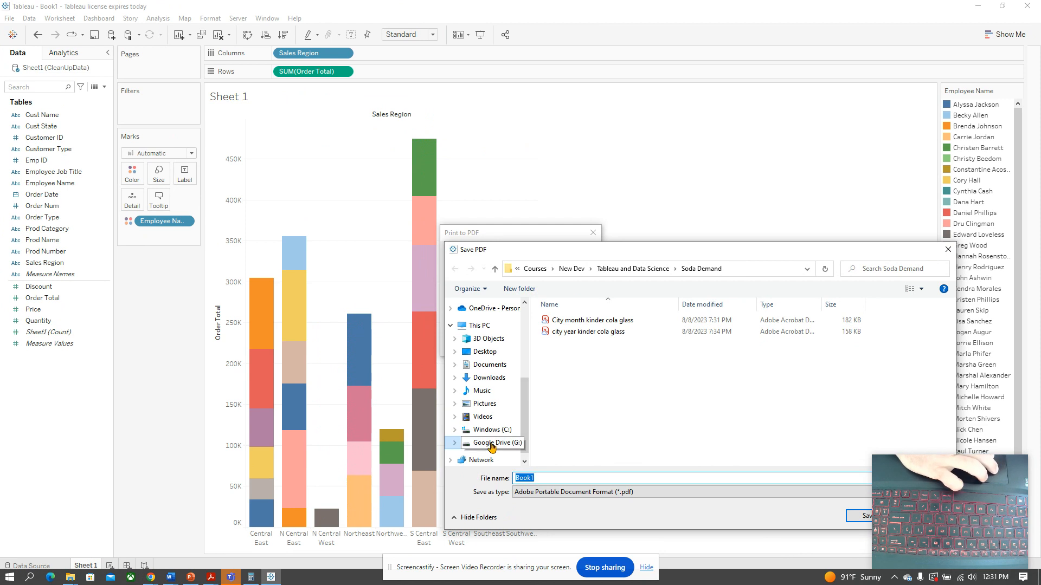
{"action": "left_click", "coordinate": [541, 270]}
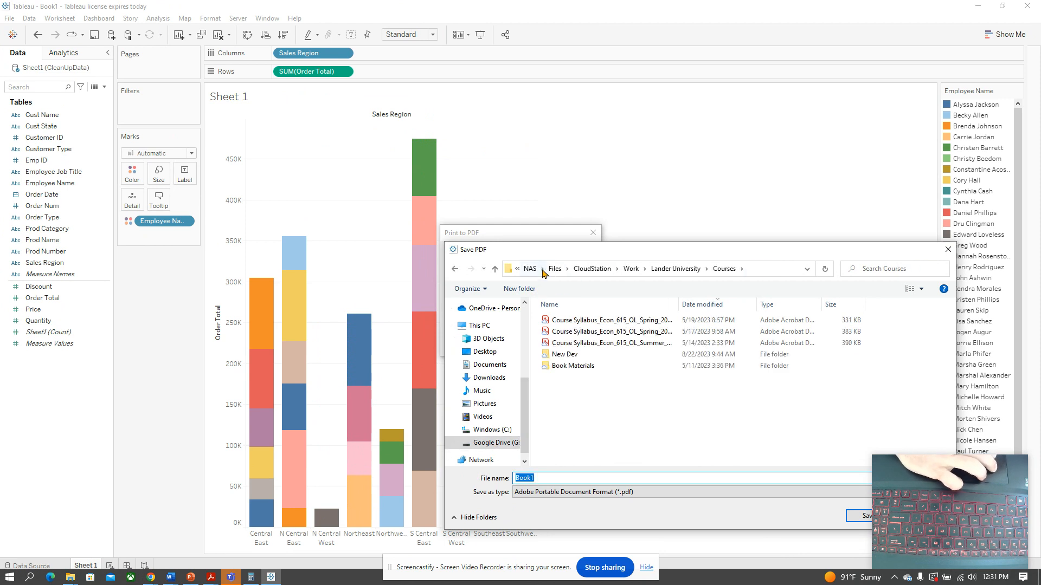
{"action": "scroll", "coordinate": [524, 392], "scroll_direction": "up", "scroll_amount": 3}
{"action": "left_click", "coordinate": [484, 359]}
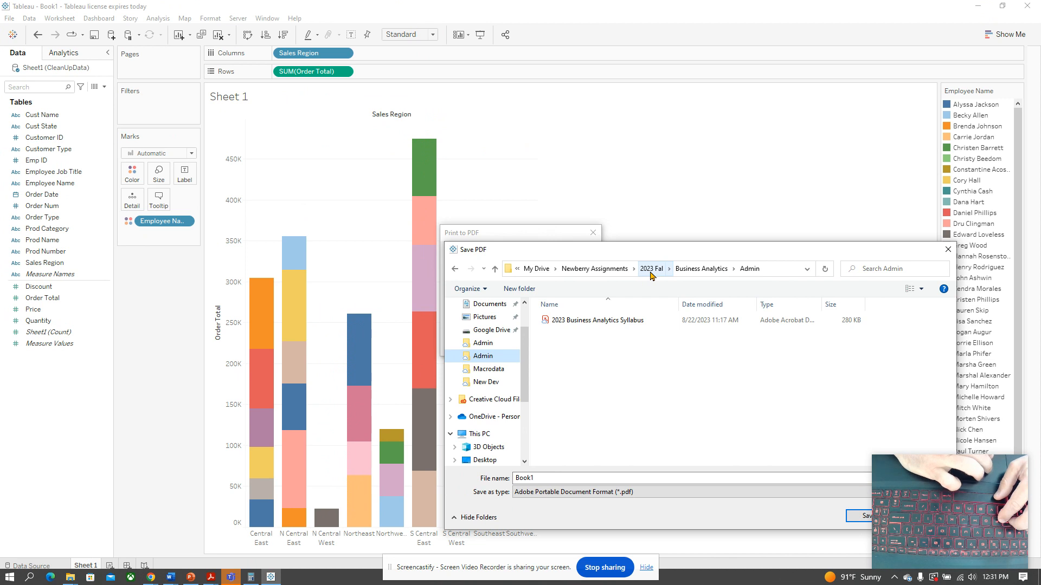
{"action": "left_click", "coordinate": [705, 271]}
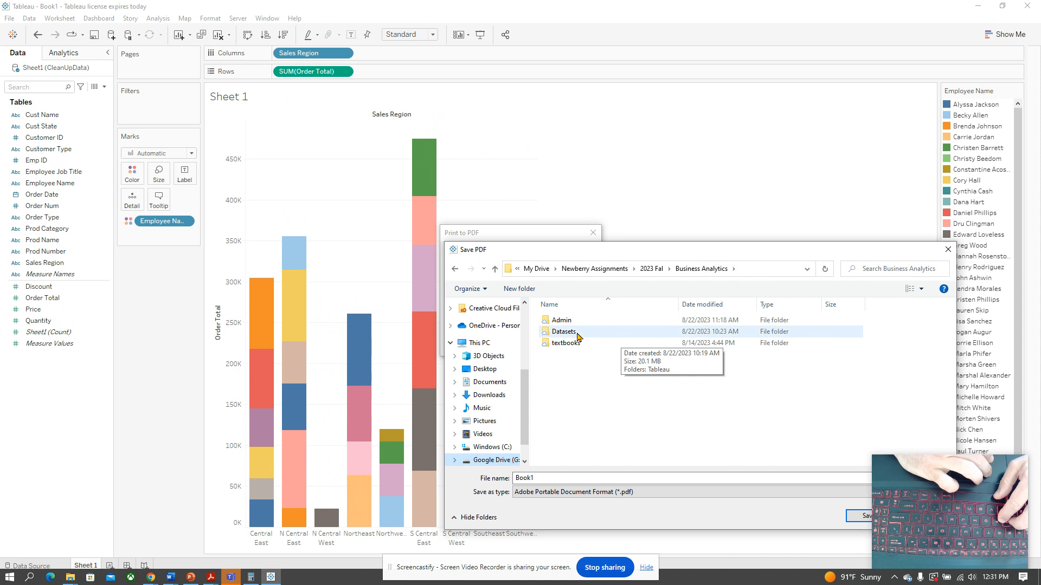
Create a folder named Projects inside the Business Analytics folder and open it as the save location.
{"action": "left_click", "coordinate": [521, 289]}
{"action": "type", "text": "Projects"}
{"action": "key", "text": "Return"}
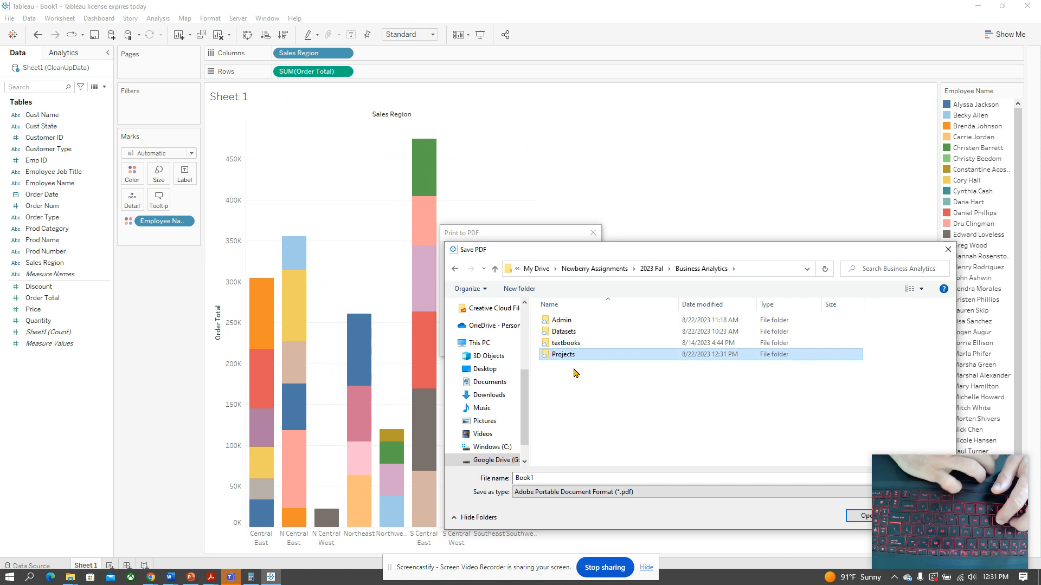
{"action": "double_click", "coordinate": [569, 357]}
Save the PDF in the Projects folder under the file name First Assignment.
{"action": "double_click", "coordinate": [545, 478]}
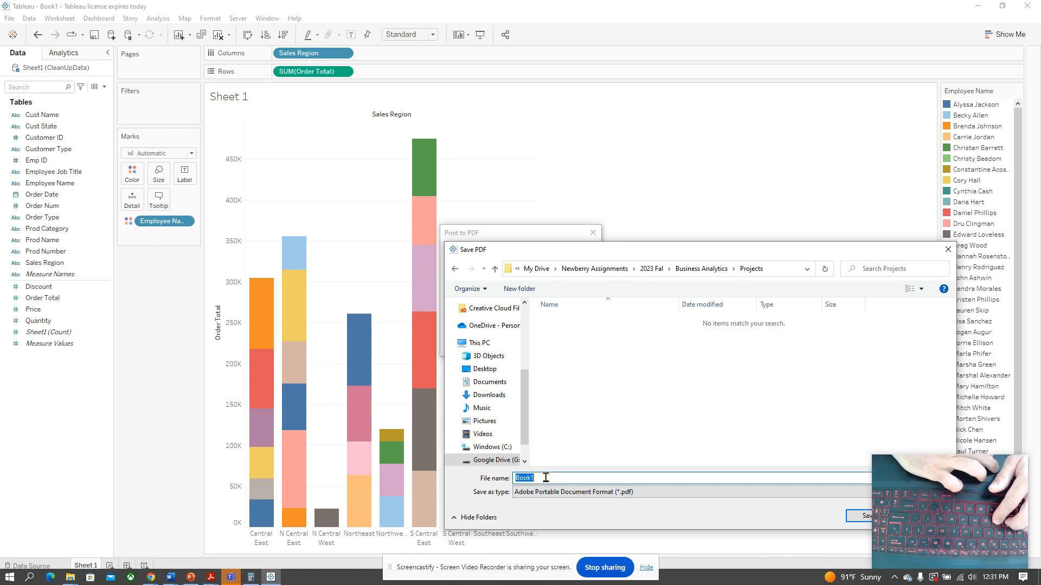
{"action": "type", "text": "First "}
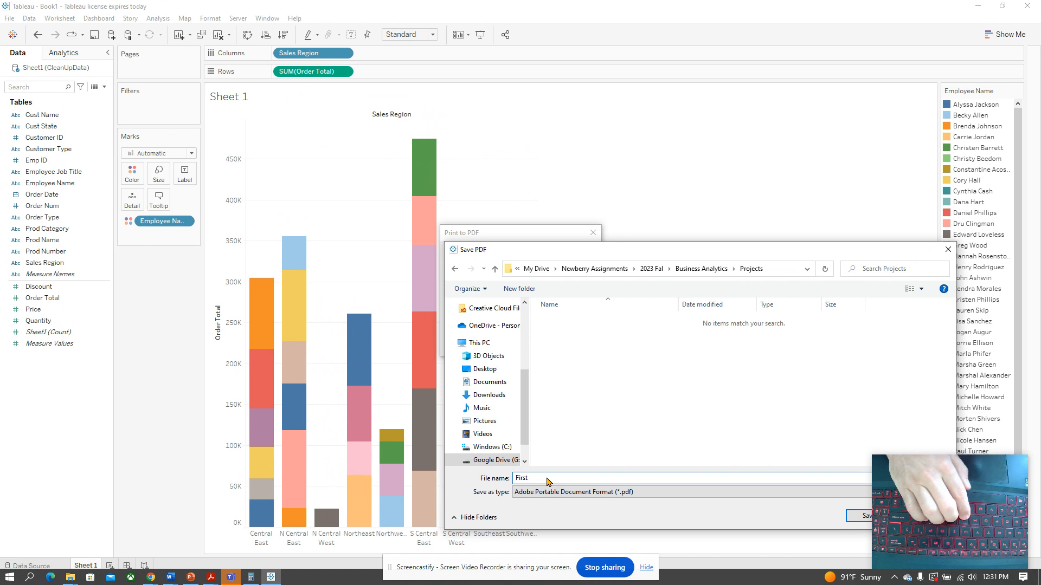
{"action": "type", "text": "Assig"}
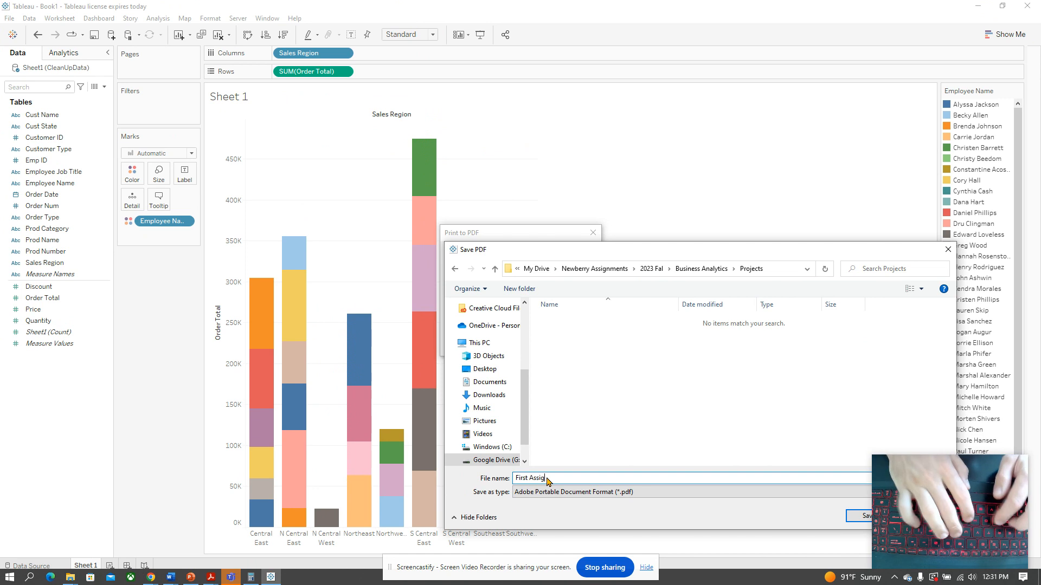
{"action": "type", "text": "nment"}
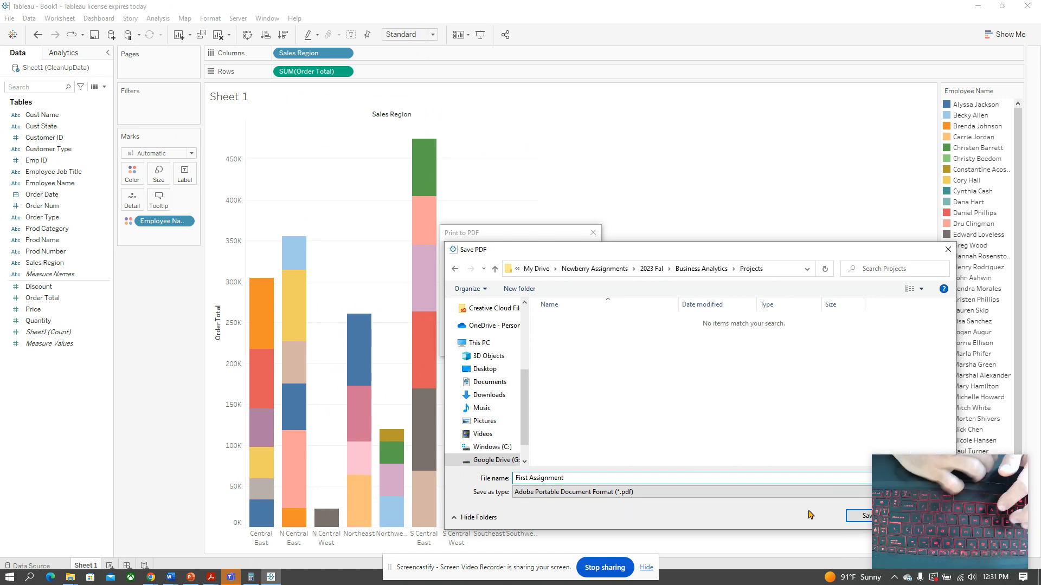
{"action": "left_click", "coordinate": [861, 516]}
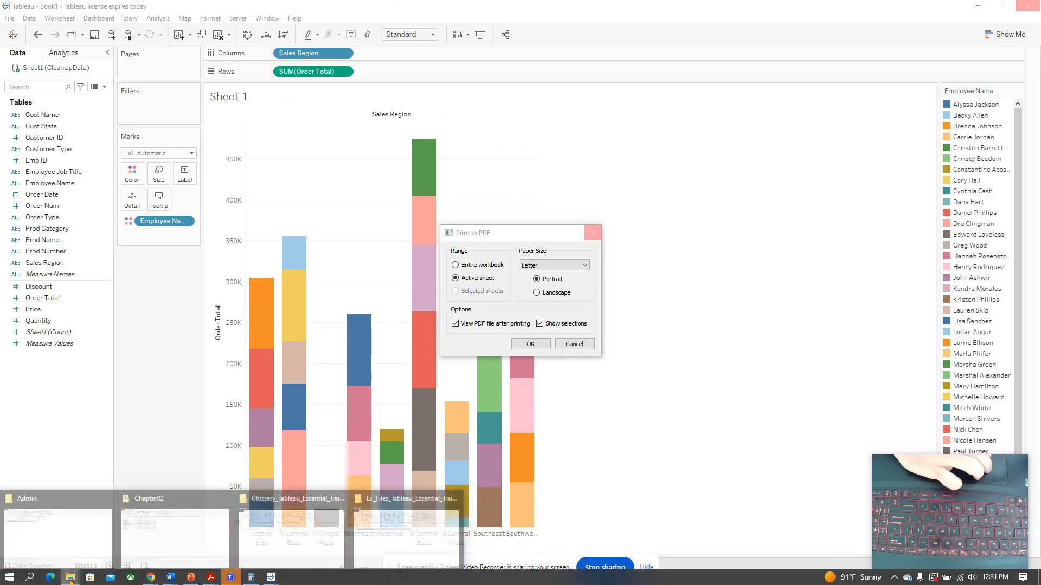
Switch to File Explorer and open the First Assignment PDF from the Projects folder in Business Analytics.
{"action": "mouse_move", "coordinate": [70, 577]}
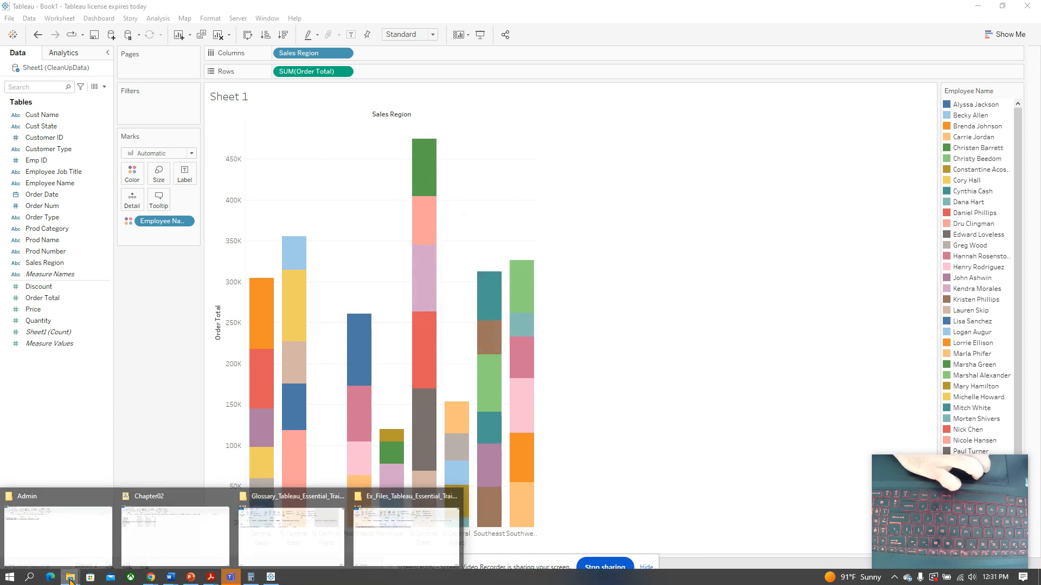
{"action": "mouse_move", "coordinate": [143, 548]}
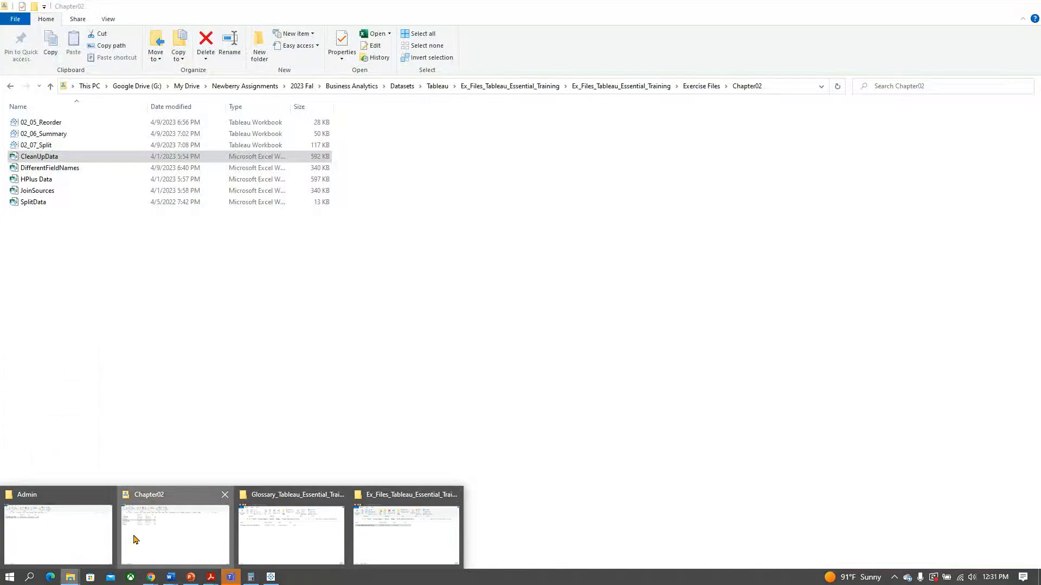
{"action": "left_click", "coordinate": [136, 539]}
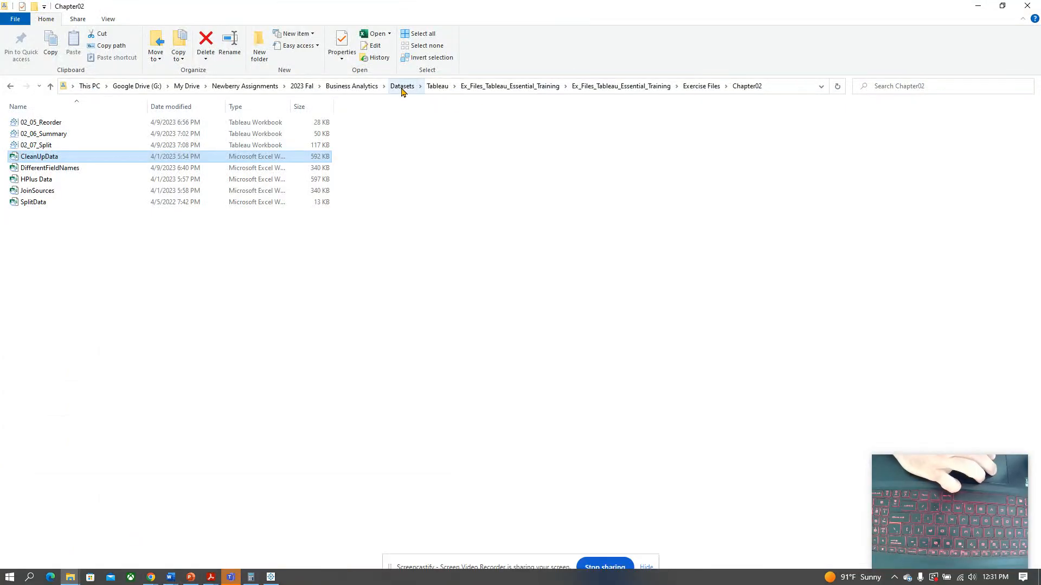
{"action": "left_click", "coordinate": [364, 87]}
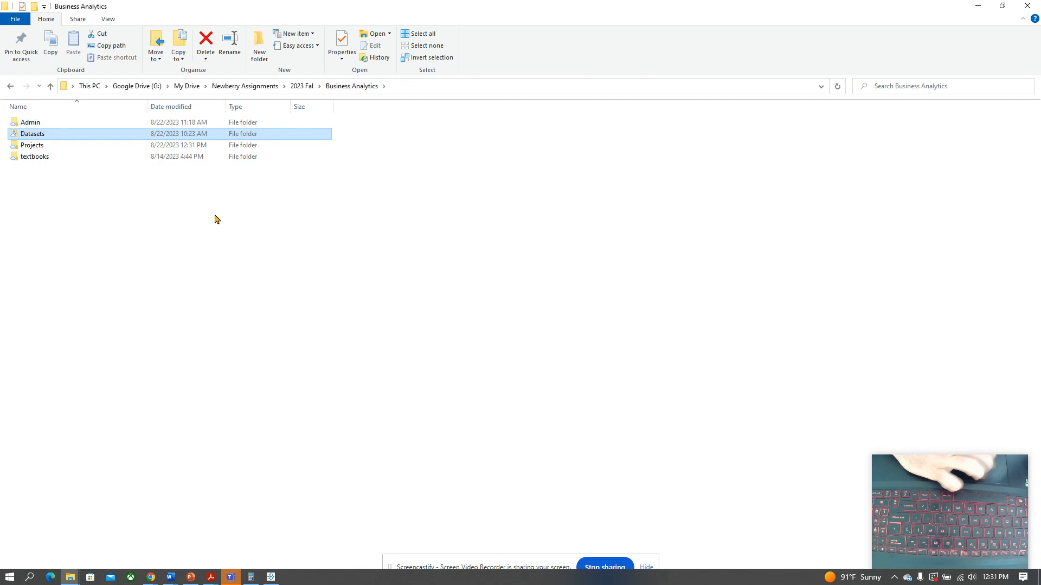
{"action": "double_click", "coordinate": [31, 145]}
{"action": "left_click", "coordinate": [49, 124]}
{"action": "double_click", "coordinate": [48, 123]}
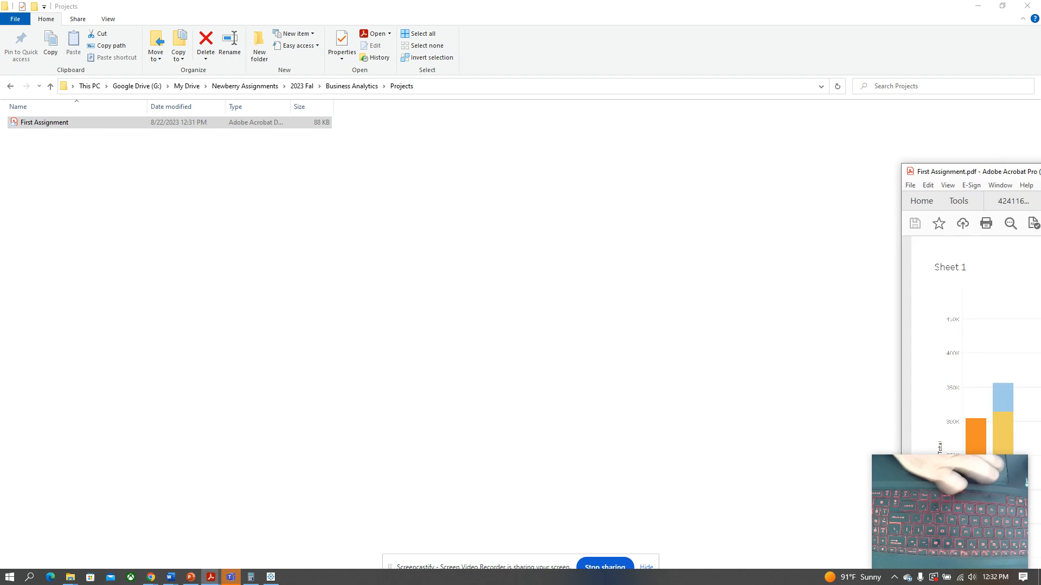
Maximize the First Assignment PDF, review its Sales Region chart and Employee Name legend, and minimize the viewer.
{"action": "left_click_drag", "start_coordinate": [618, 307], "coordinate": [284, 8]}
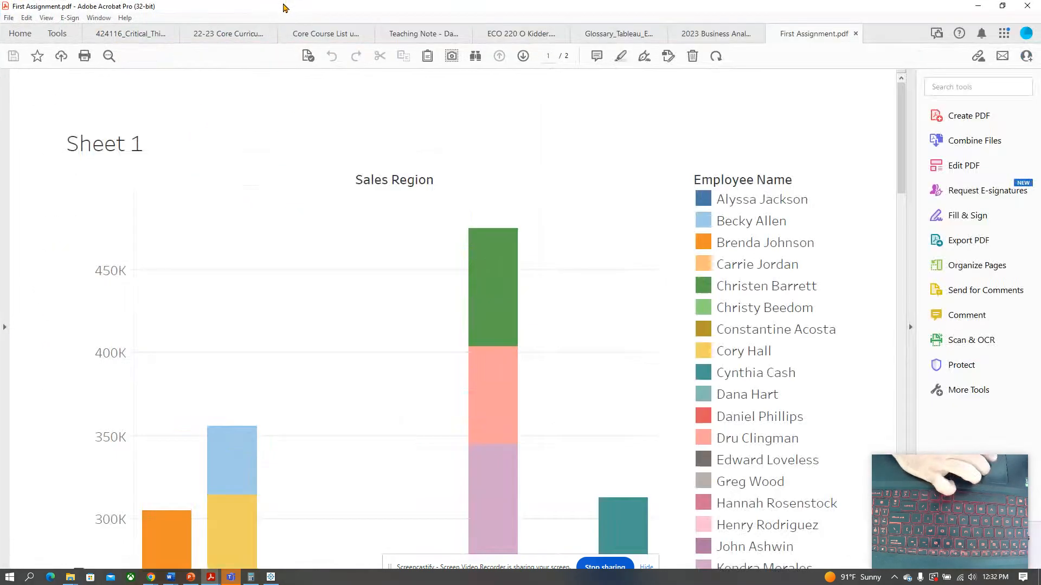
{"action": "scroll", "coordinate": [487, 233], "scroll_direction": "down", "scroll_amount": 10}
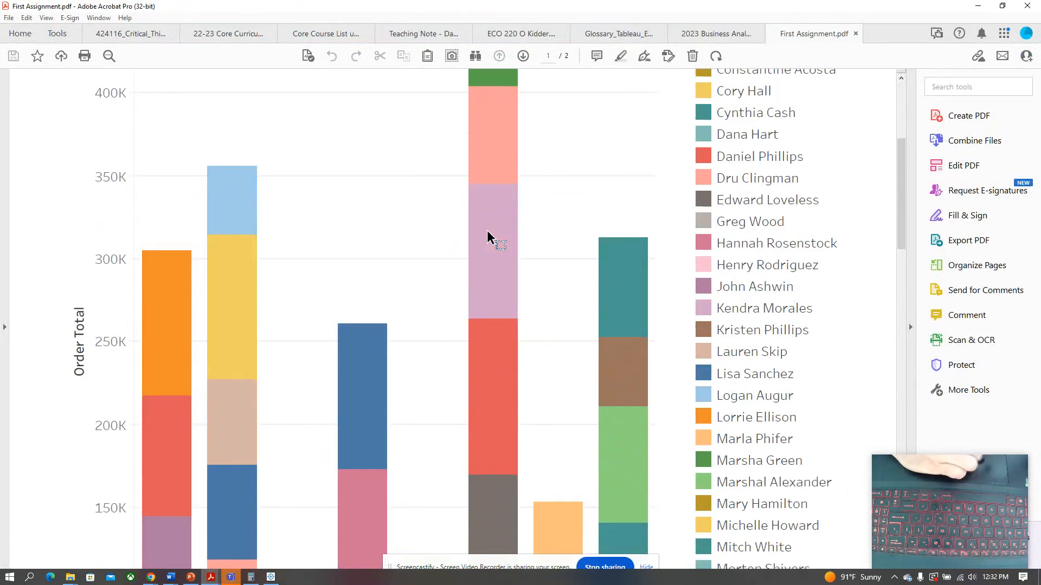
{"action": "scroll", "coordinate": [487, 233], "scroll_direction": "up", "scroll_amount": 10}
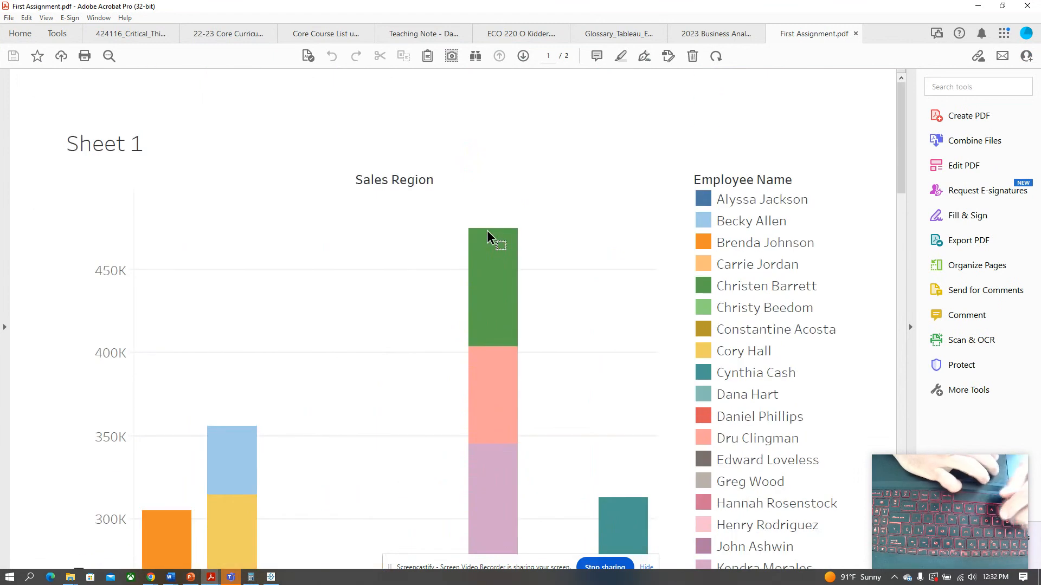
{"action": "left_click", "coordinate": [980, 7]}
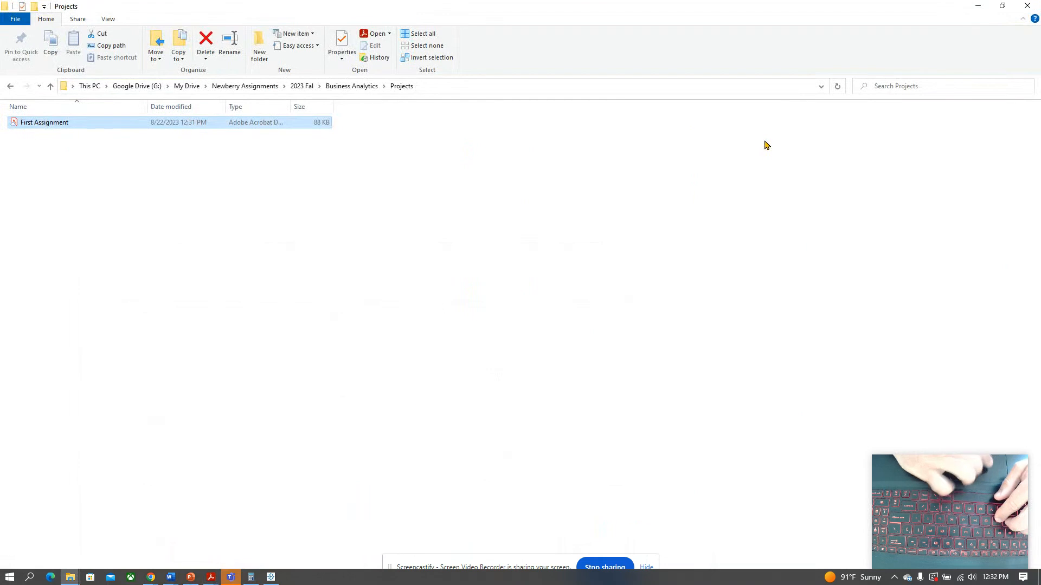